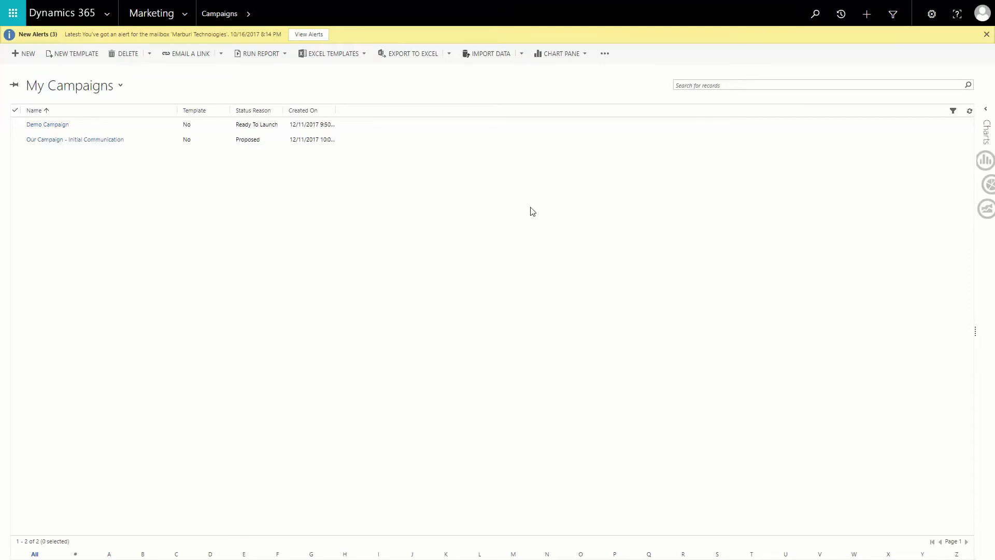
Step: Go to the Campaigns list from the Marketing area navigation
left_click(187, 14)
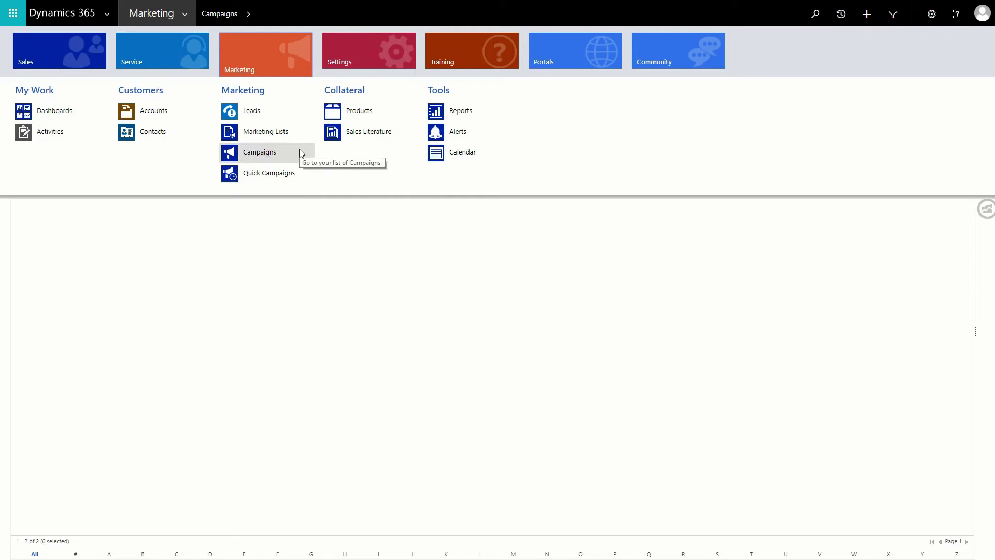
left_click(300, 150)
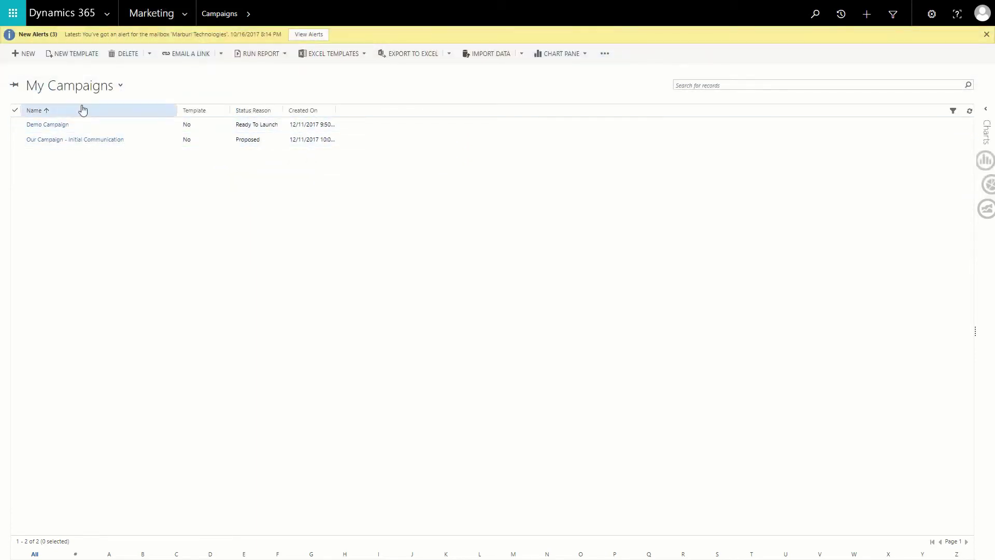
Step: Start a new campaign named 'Email Blast' with type Other and 10% expected response
left_click(26, 55)
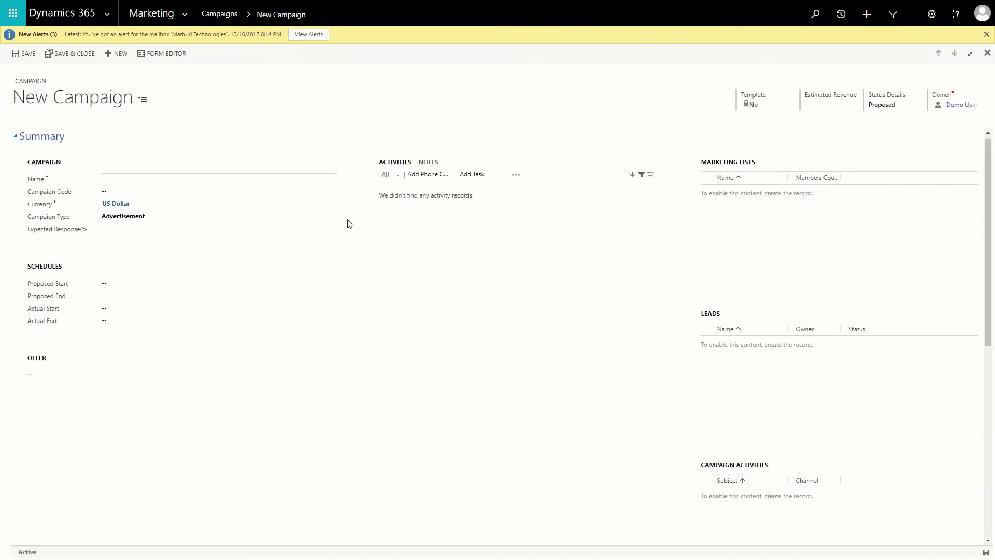
left_click(154, 178)
type("Email Blast")
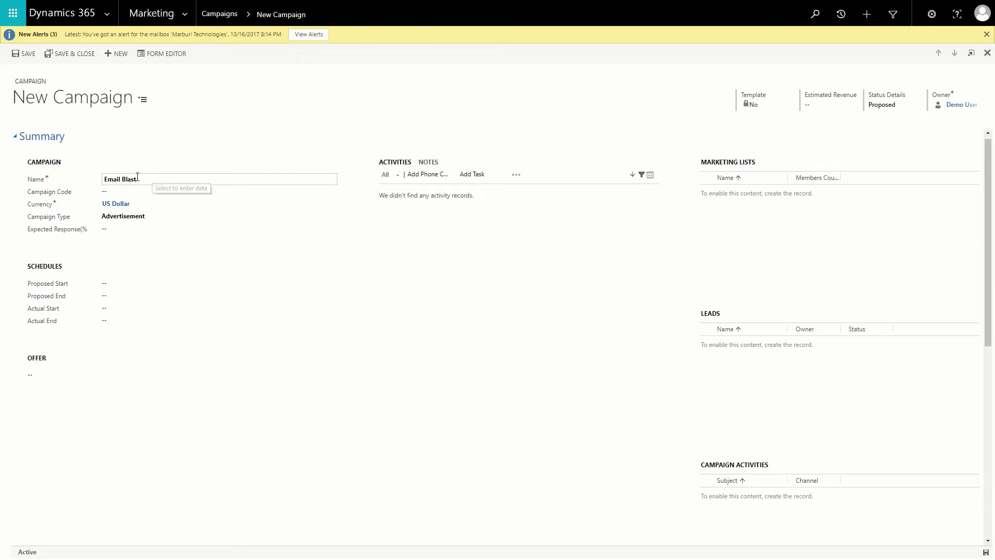
left_click(145, 216)
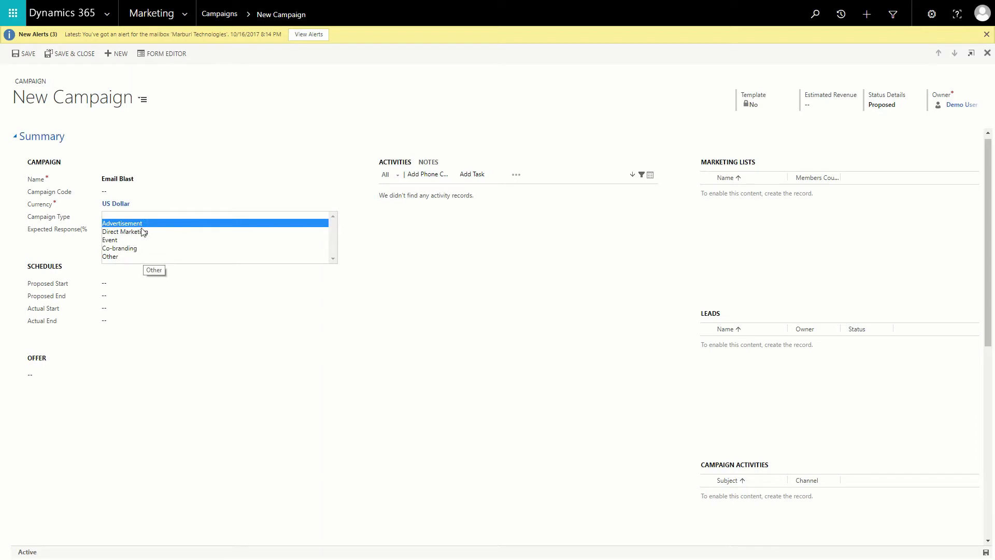
left_click(116, 258)
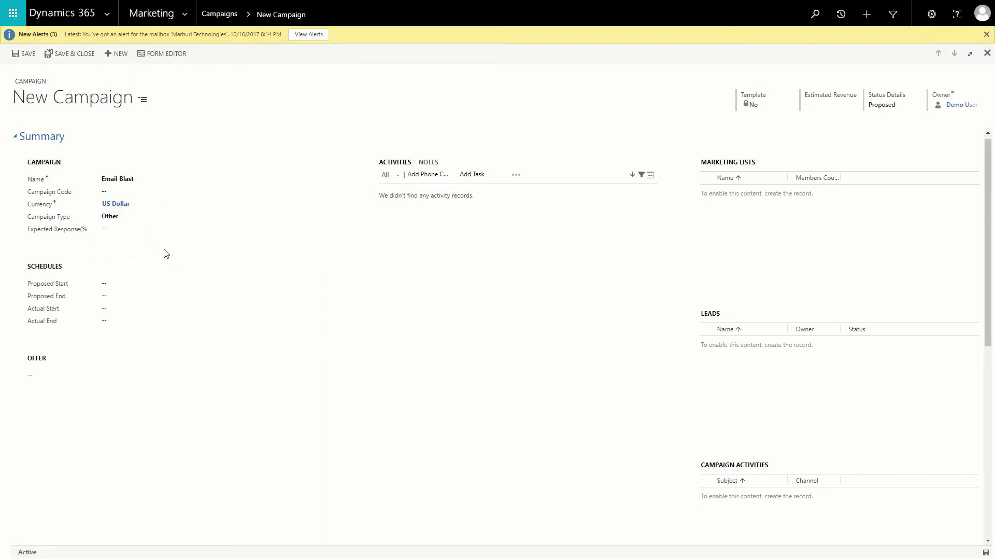
left_click(149, 229)
type("10")
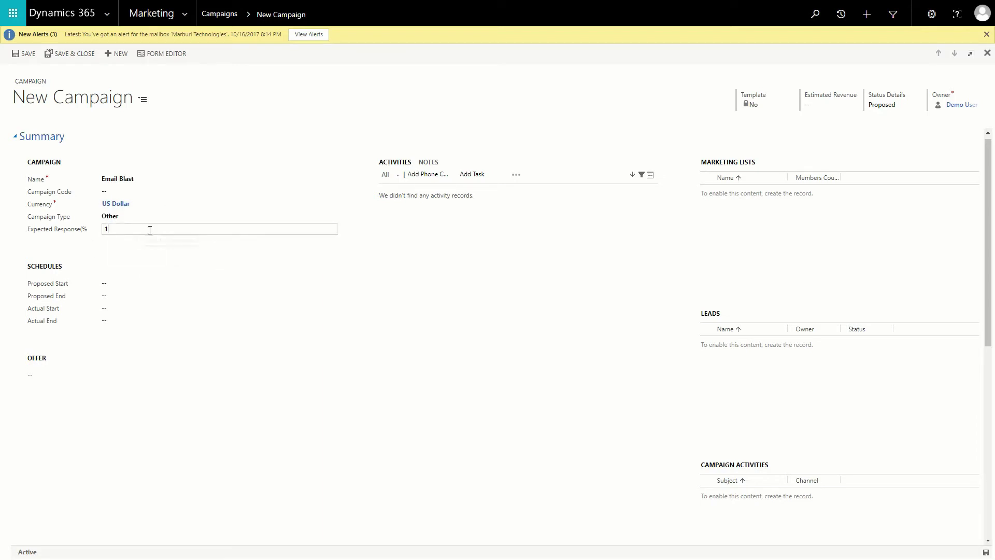
left_click(194, 274)
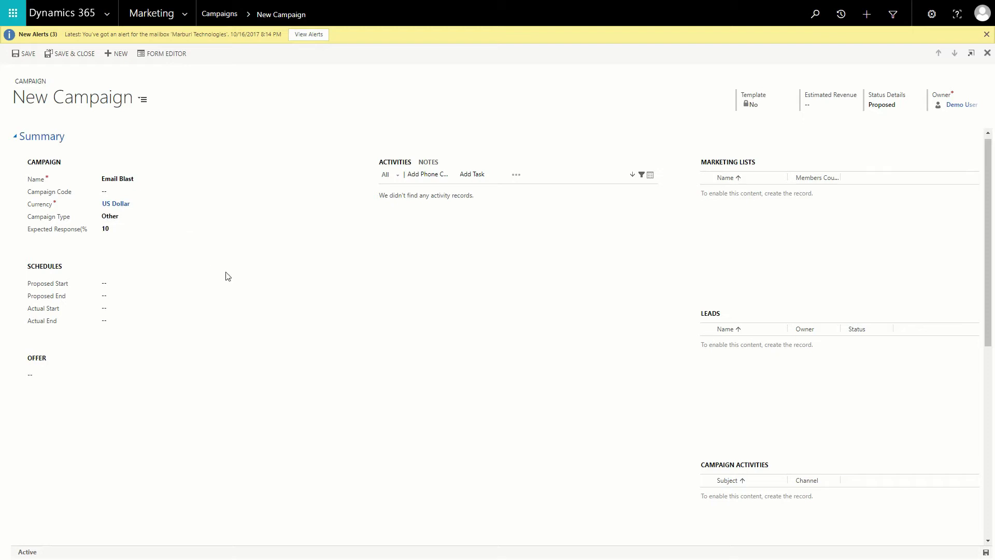
Step: Set the proposed start to 12/11/2017 and proposed end to 12/12/2017
left_click(119, 286)
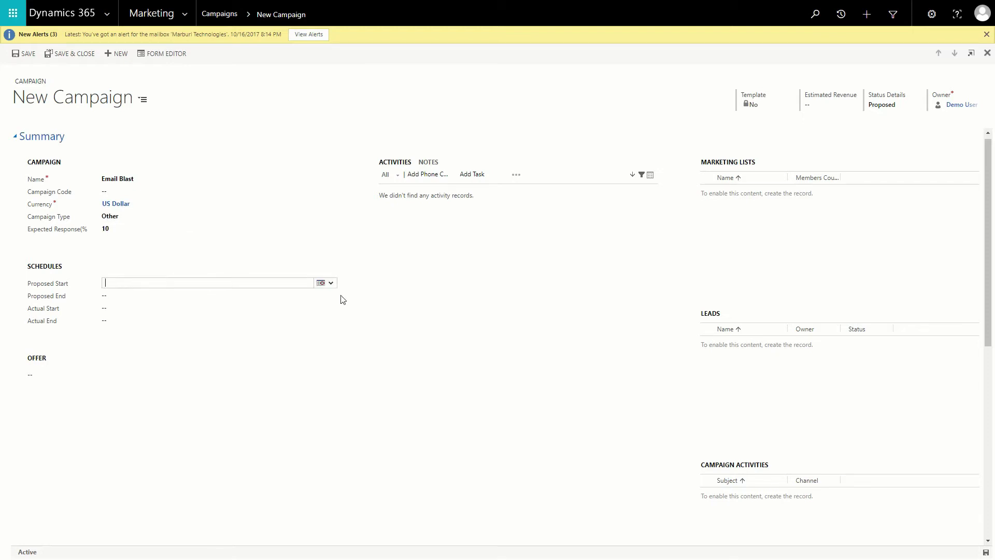
left_click(331, 284)
left_click(329, 331)
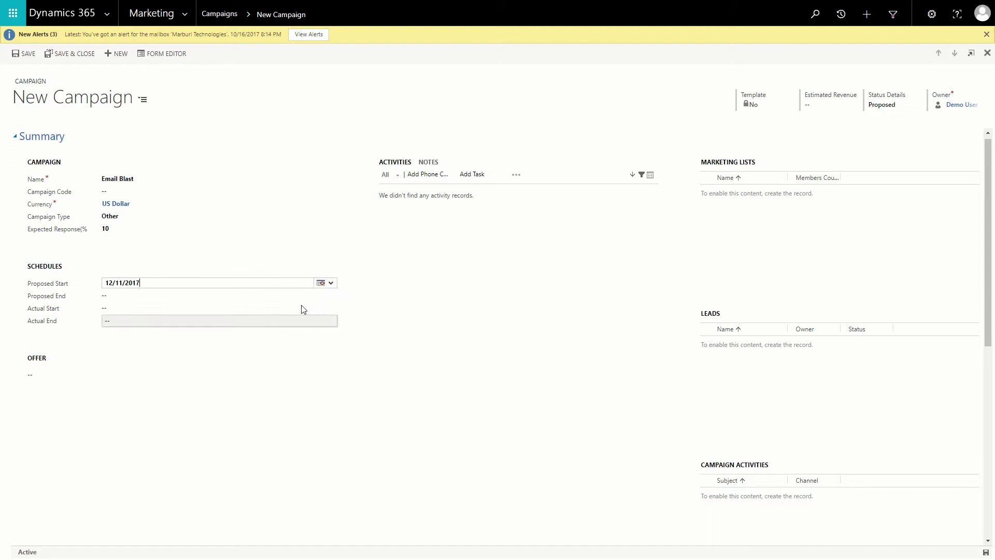
left_click(282, 297)
left_click(331, 296)
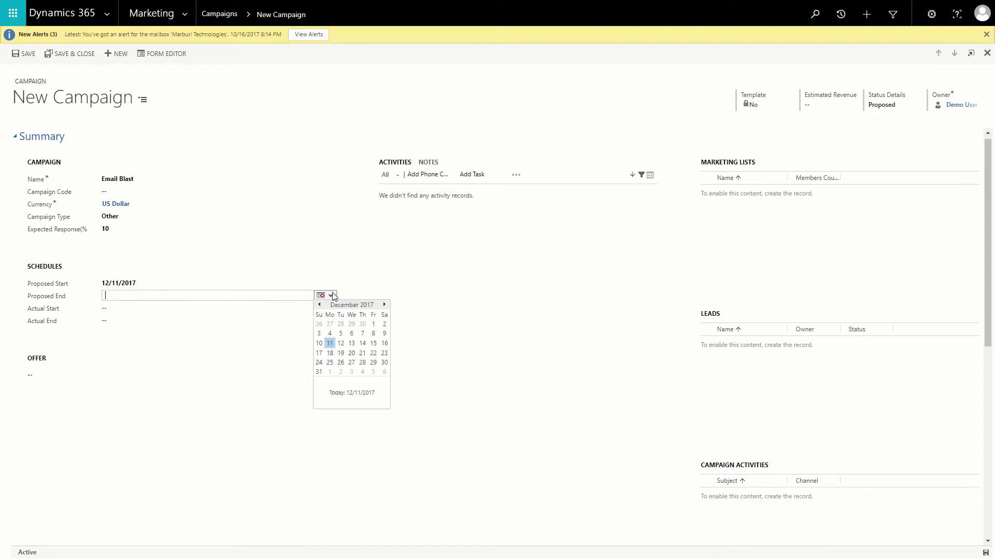
left_click(340, 342)
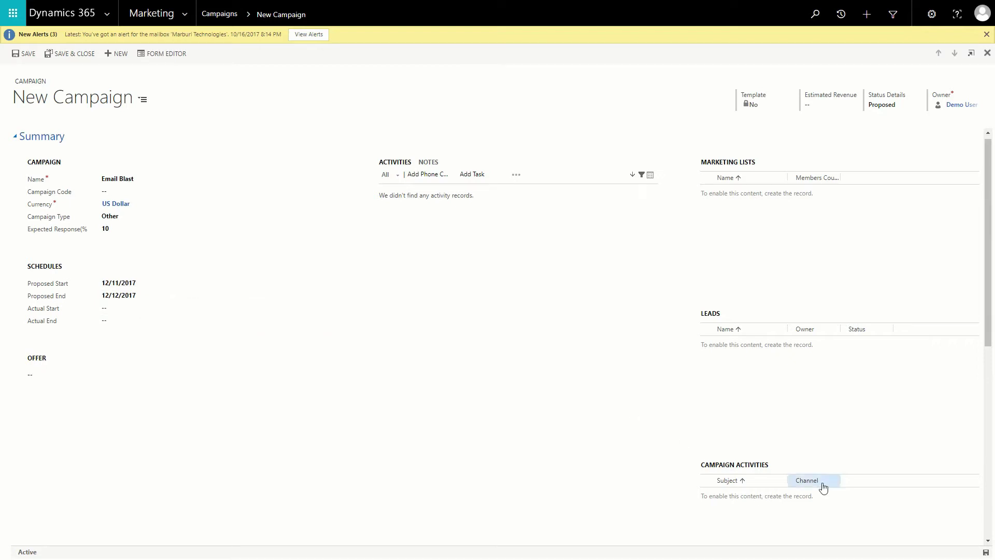
Step: Save the Email Blast campaign, keeping its status at Proposed
left_click(986, 552)
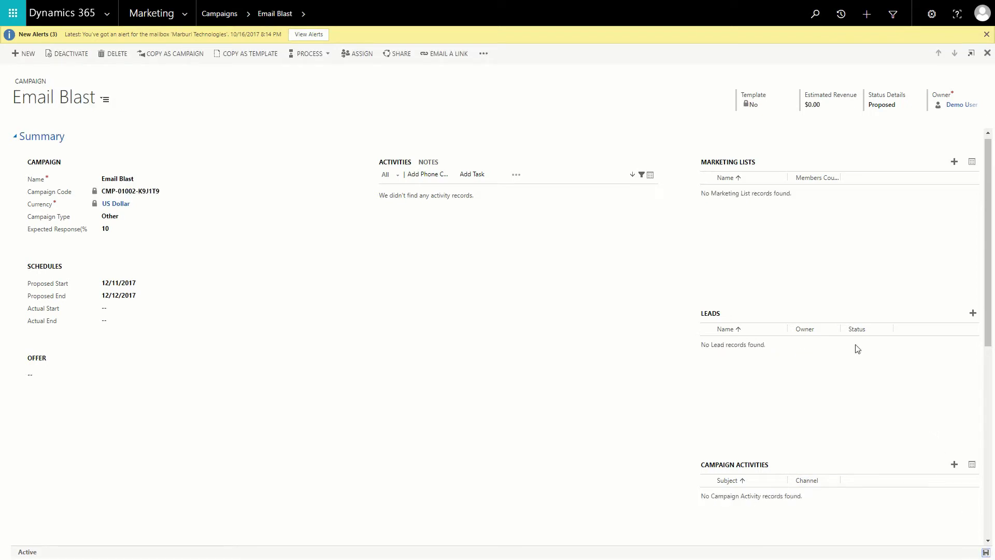
left_click(889, 109)
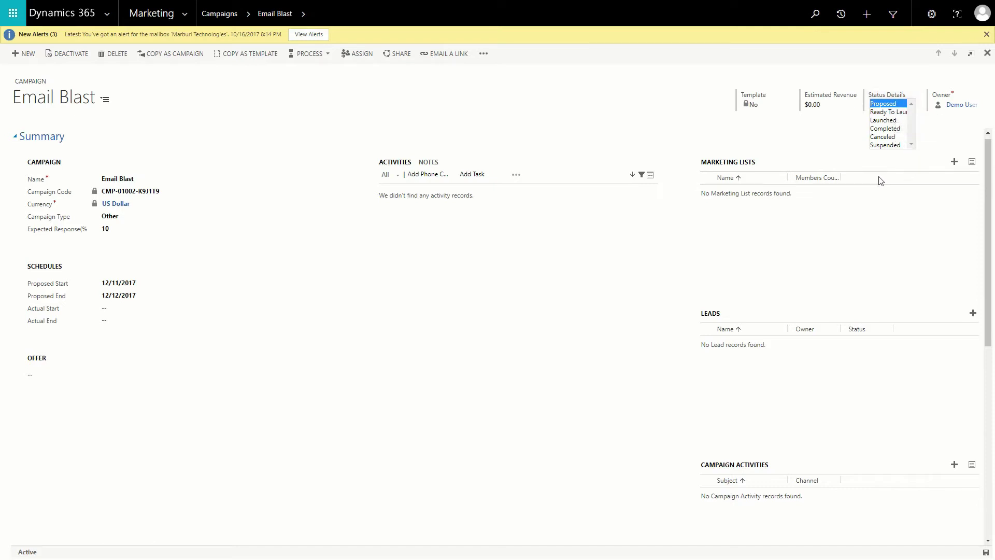
left_click(862, 226)
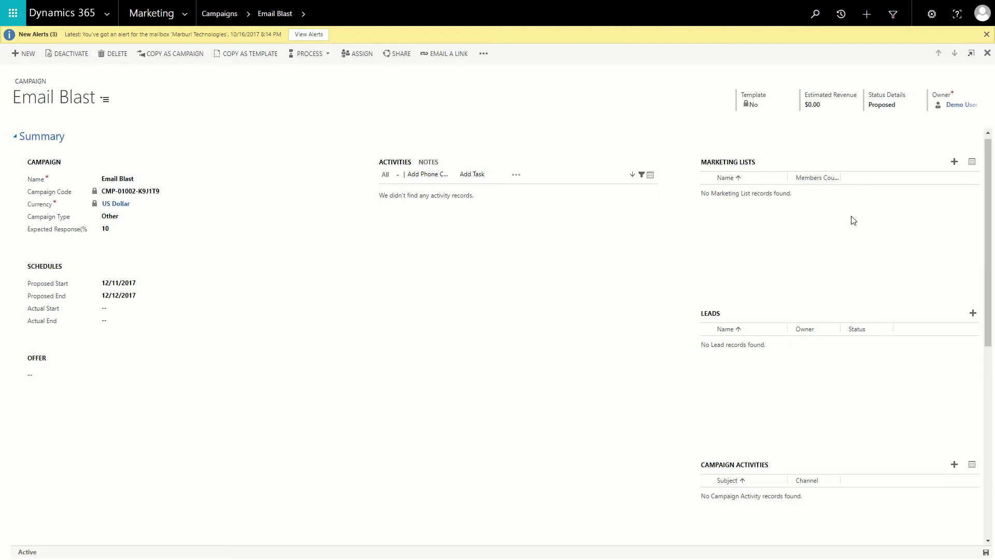
Step: Add a 'Review Campaign' task with description 'review campaign' to the campaign's activities
left_click(480, 177)
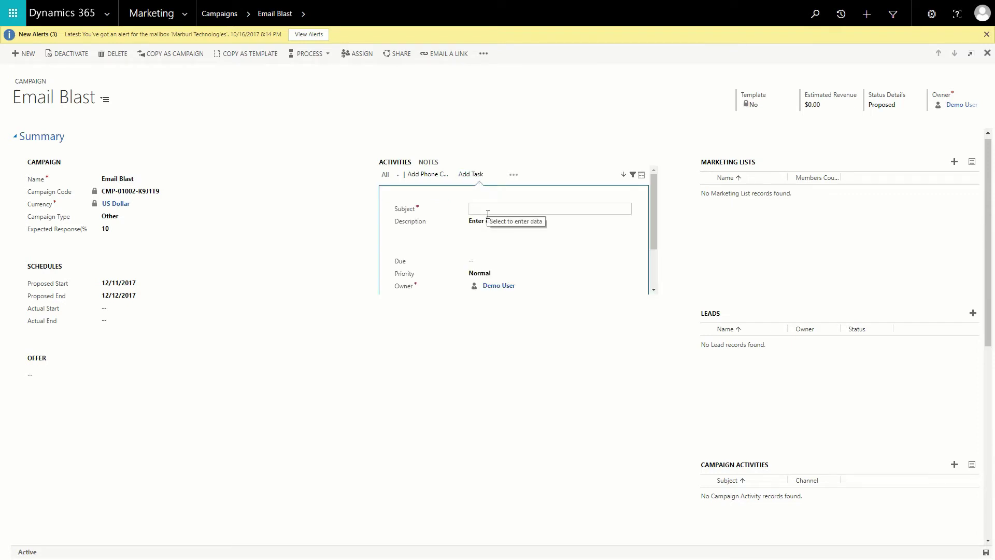
type("Review Campaign")
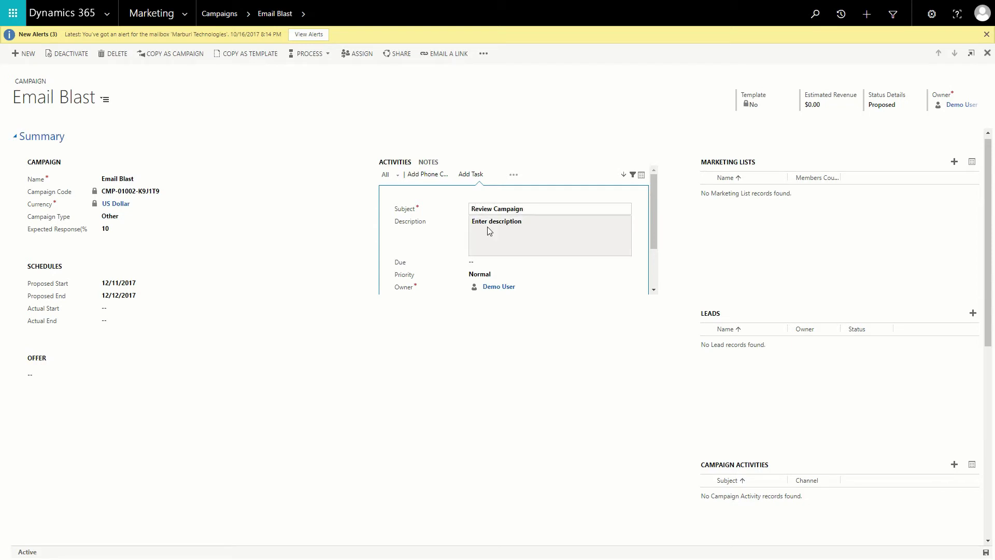
left_click(490, 226)
type("re")
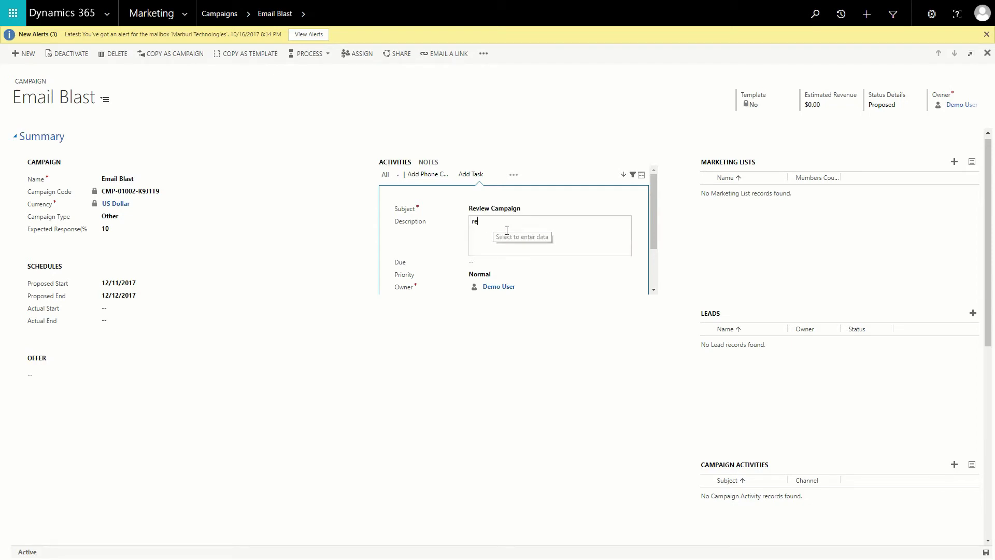
type("view campaign")
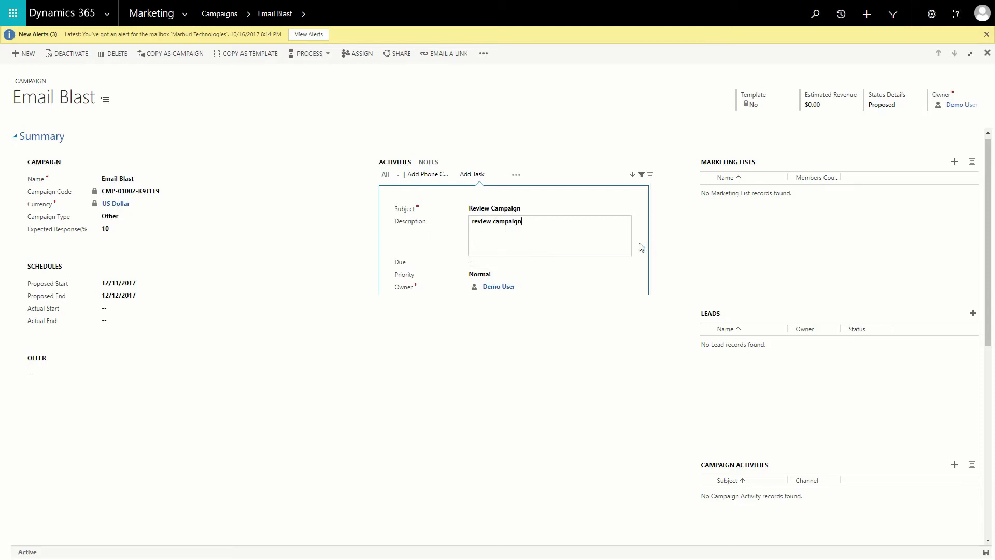
left_click_drag(652, 226, 651, 247)
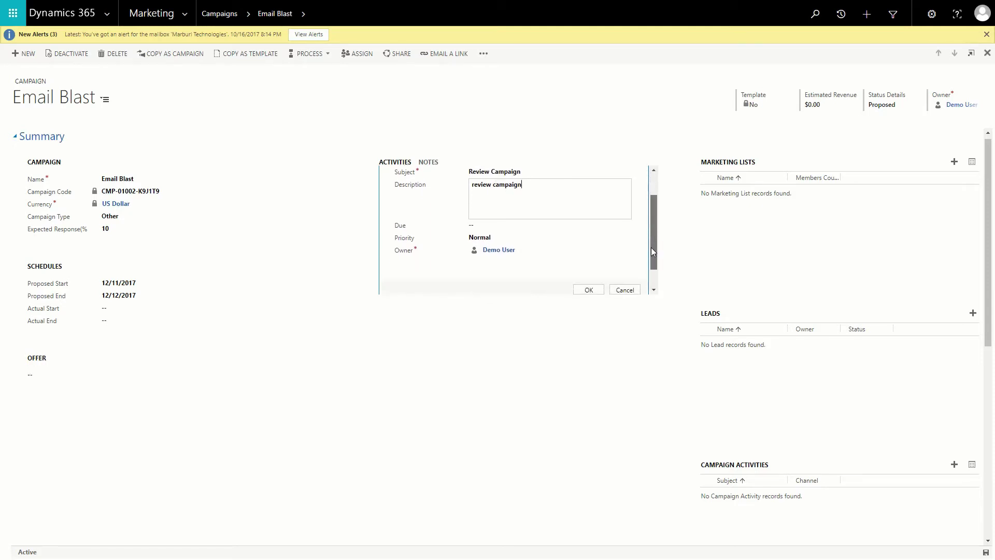
left_click(583, 289)
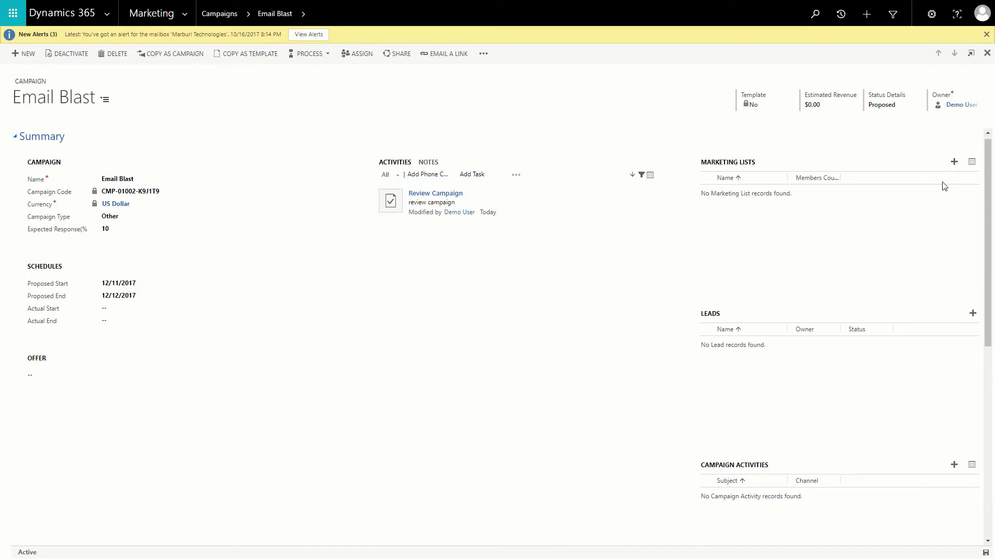
Step: Start a new marketing list from the campaign's Marketing Lists lookup in a maximized window
left_click(954, 161)
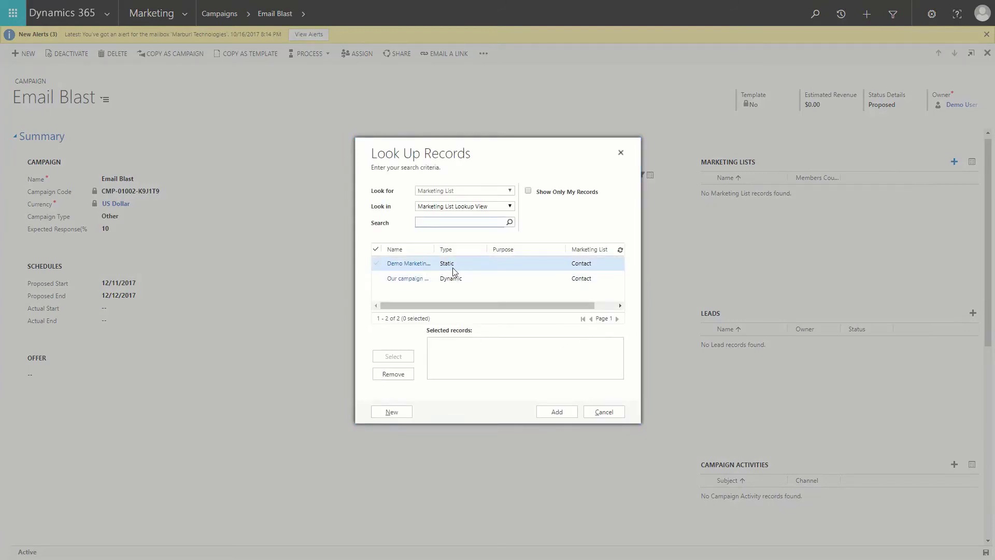
left_click(403, 413)
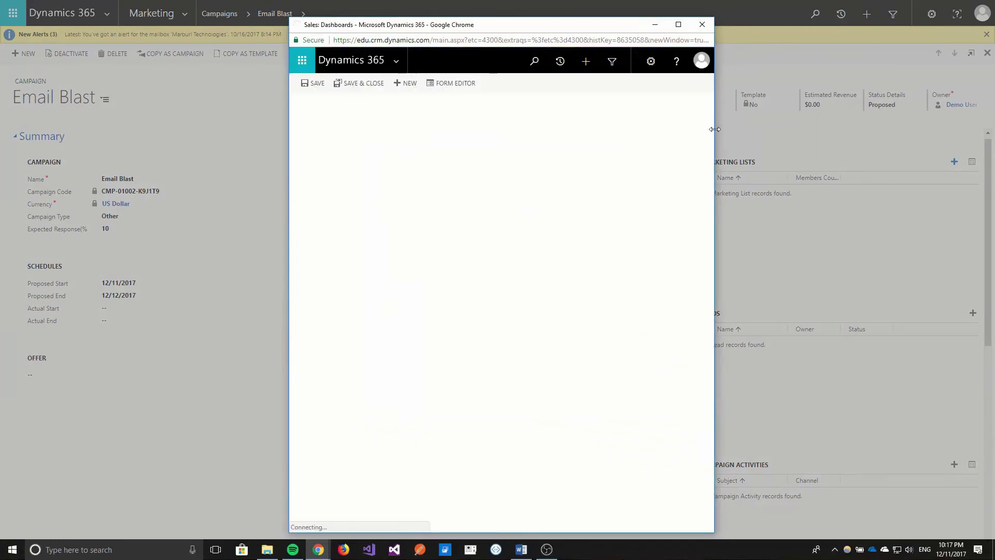
left_click_drag(714, 129, 922, 125)
double_click(863, 25)
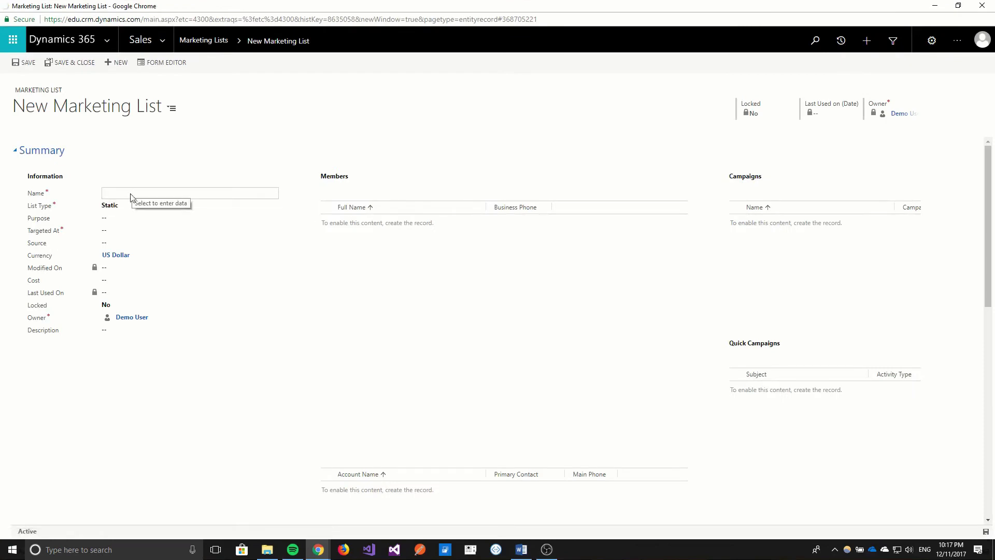
Step: Name the list Active Contacts, make it Dynamic, and target it at Contact
left_click(130, 196)
type("Active Contnacts")
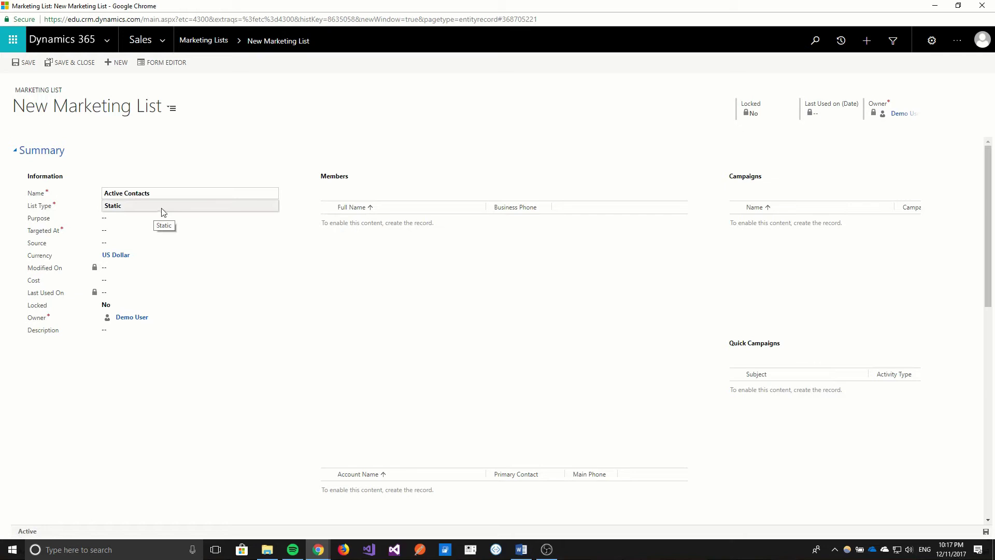
left_click(129, 206)
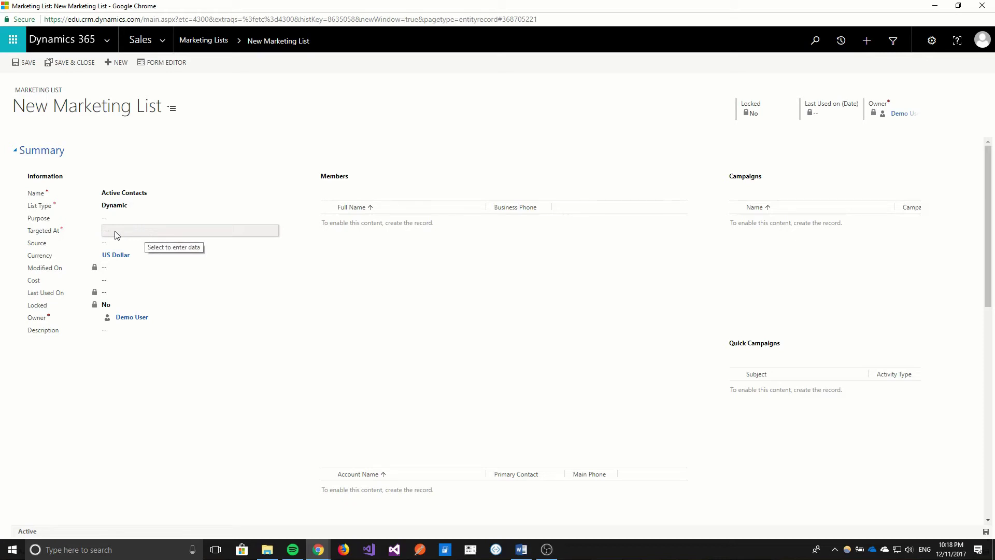
left_click(131, 235)
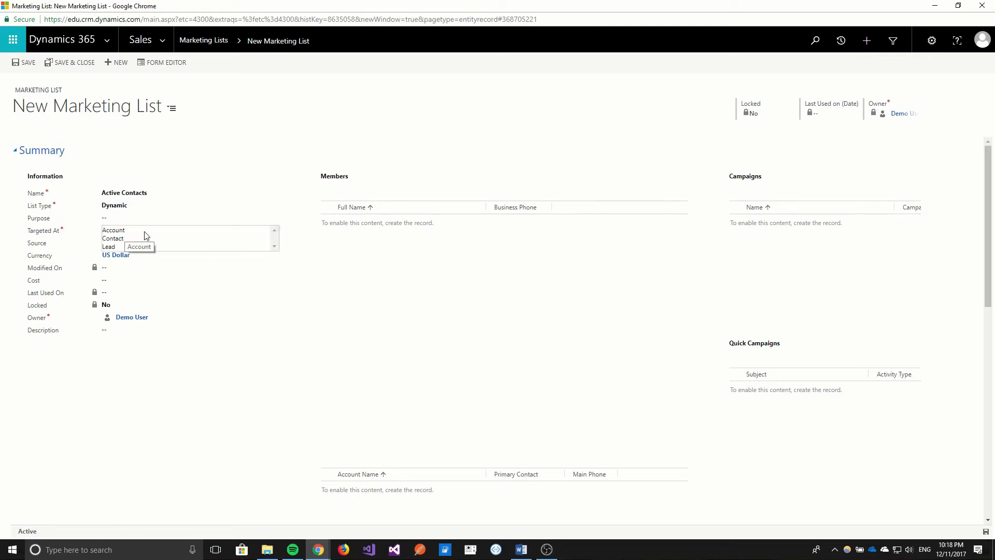
left_click(118, 239)
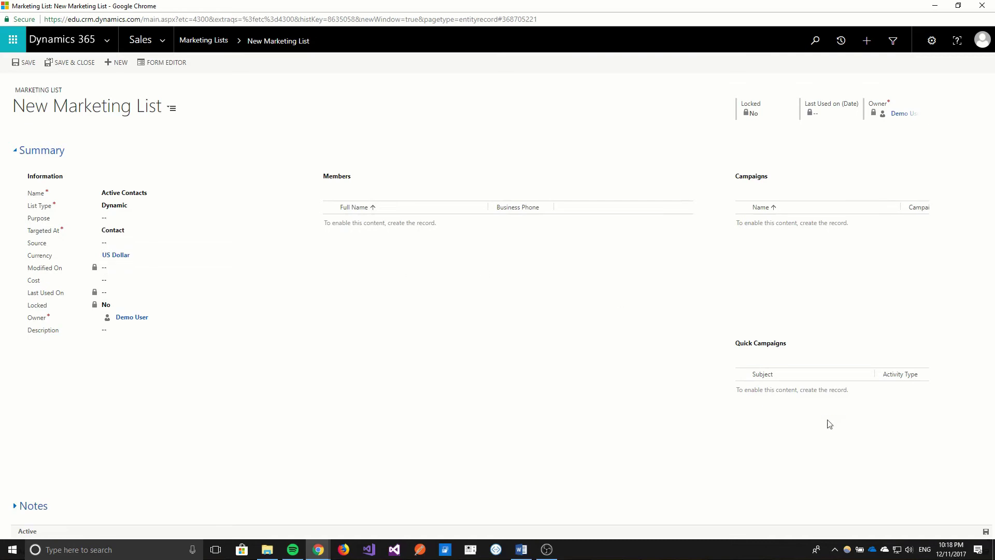
Step: Save the list and base its member query on the Active Contacts contact view
left_click(986, 531)
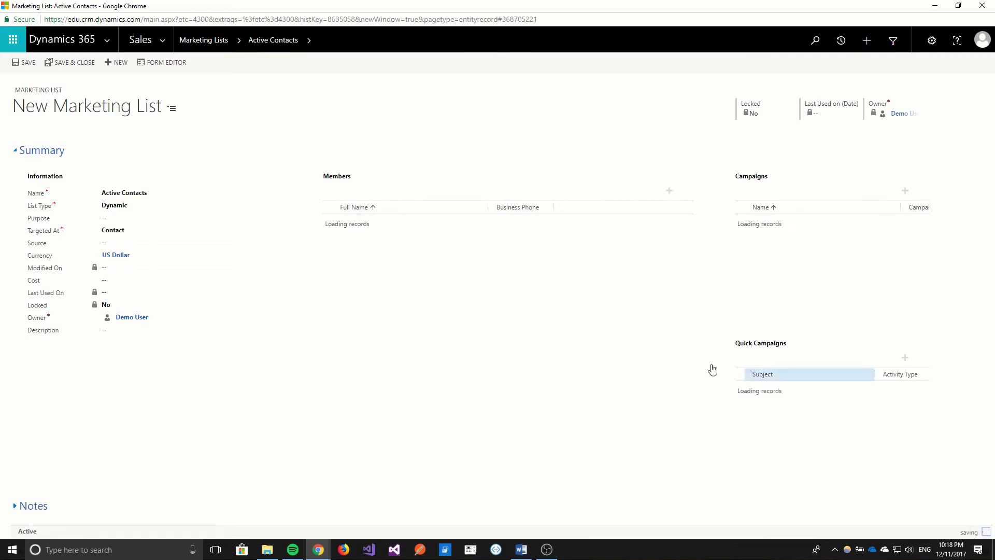
left_click(668, 192)
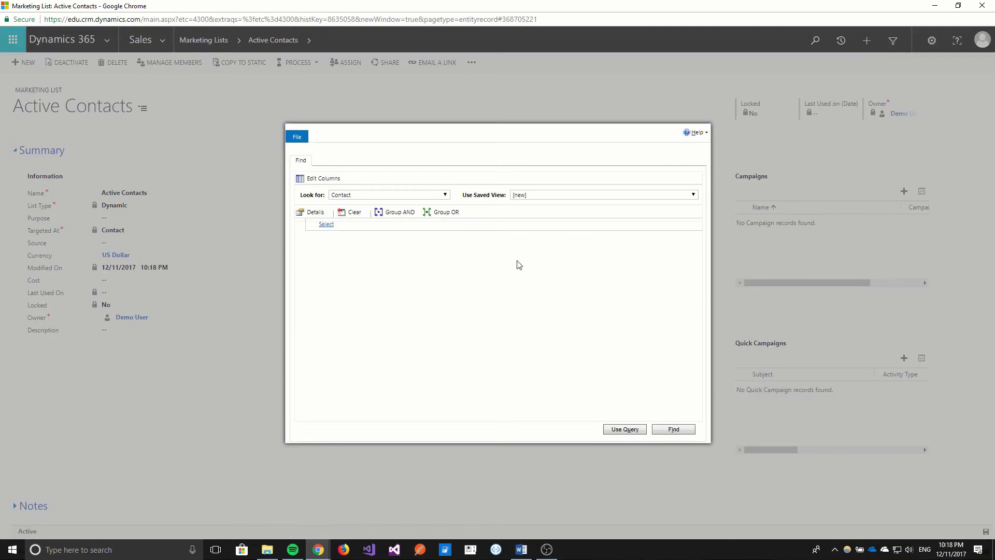
left_click(363, 197)
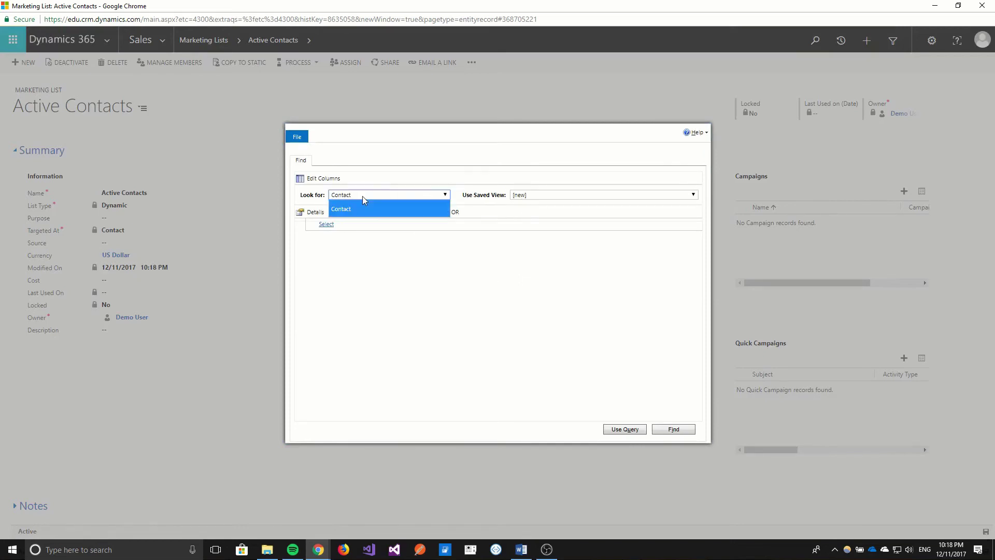
left_click(362, 196)
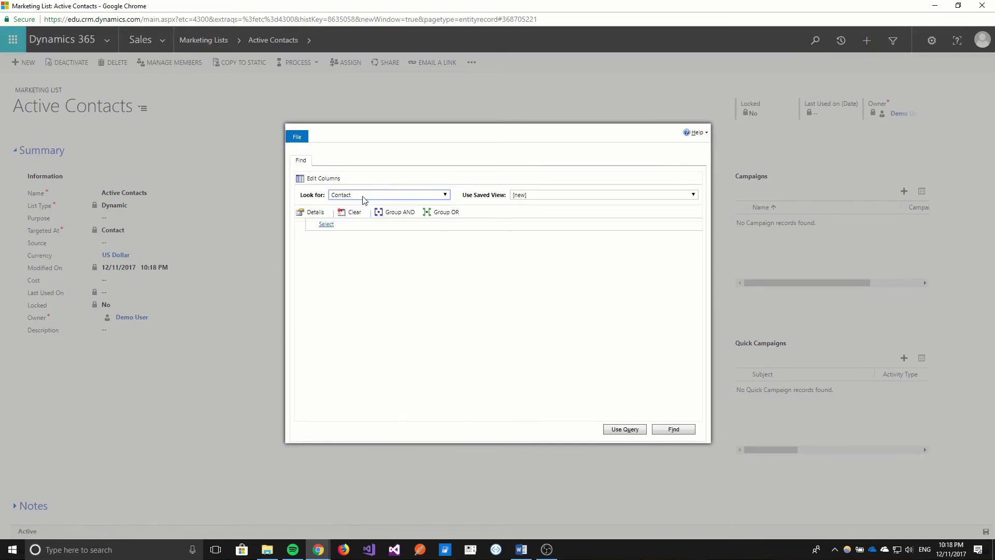
left_click(539, 196)
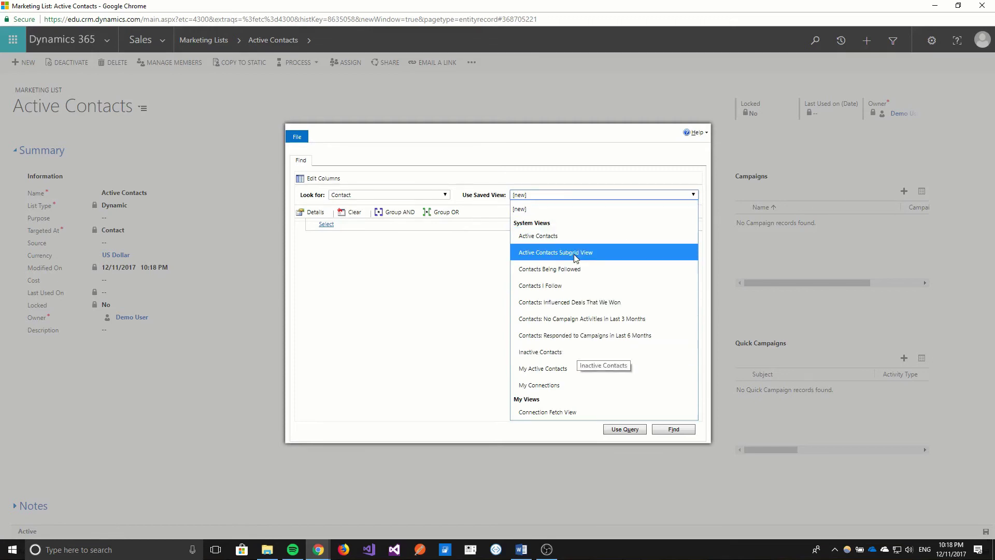
left_click(570, 235)
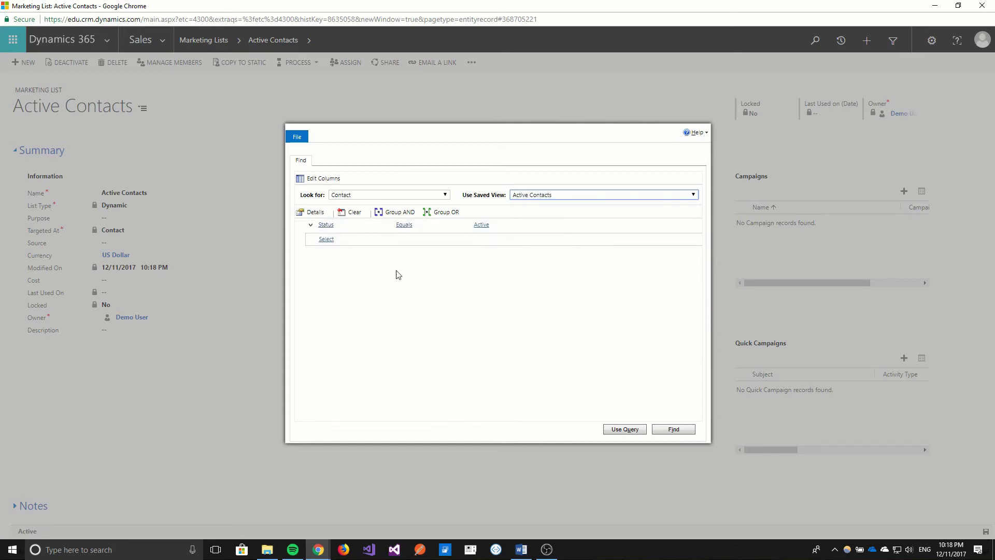
Step: Remove the extra Address 1: Country/Region condition and use the query as the list's members
left_click(355, 240)
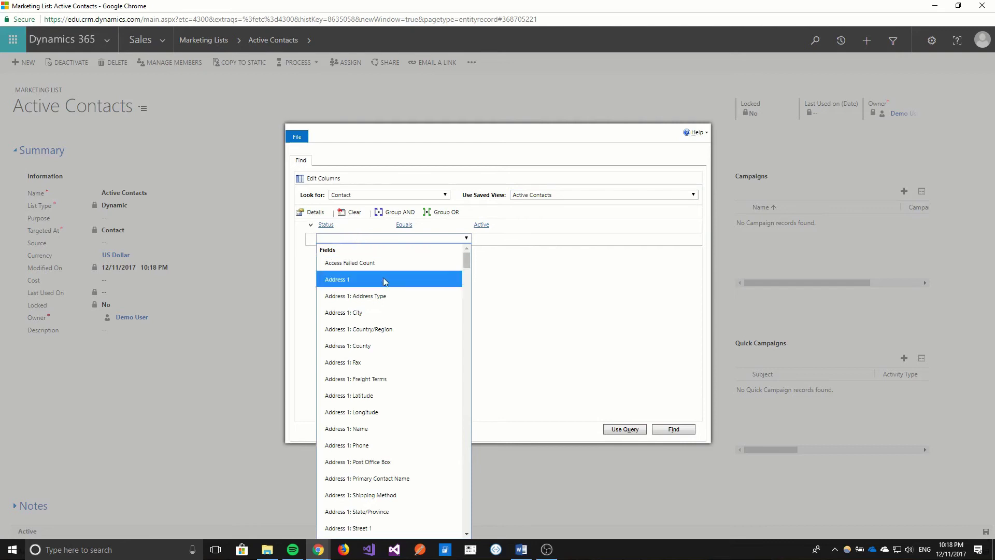
left_click(396, 329)
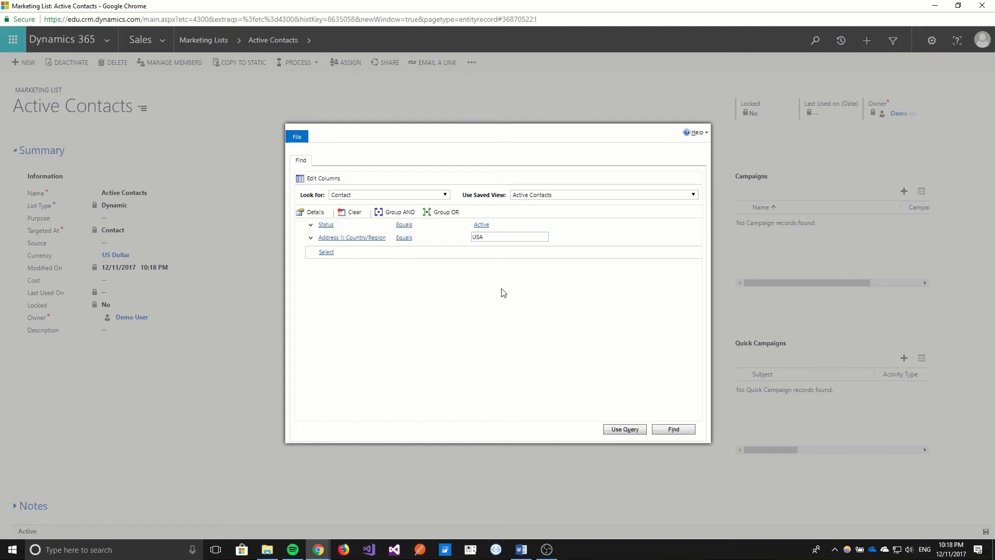
left_click(310, 238)
left_click(332, 272)
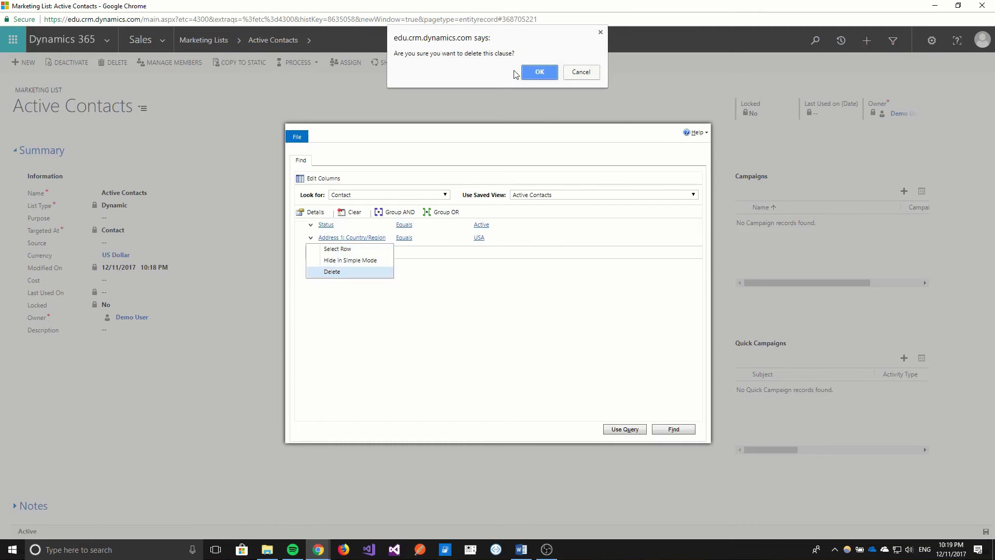
left_click(538, 66)
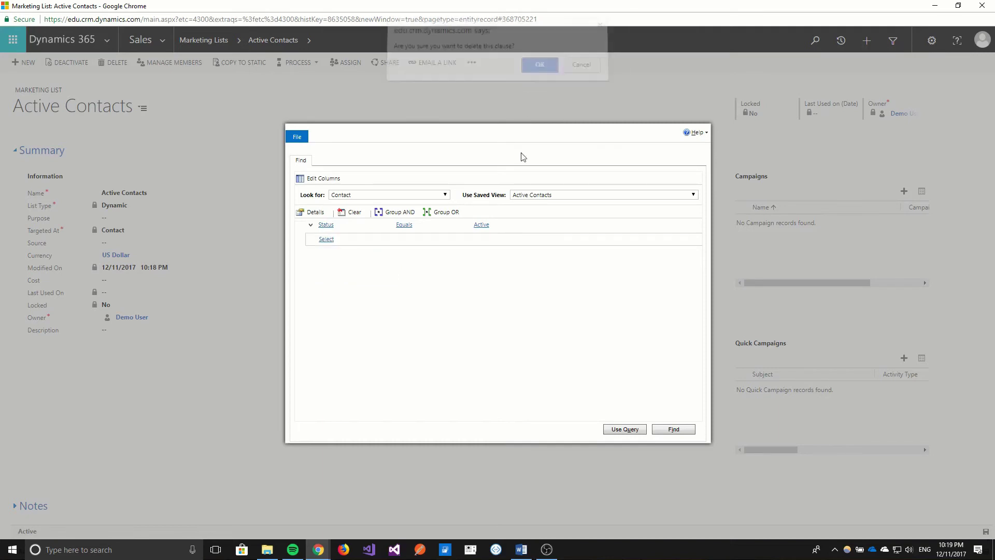
left_click(641, 432)
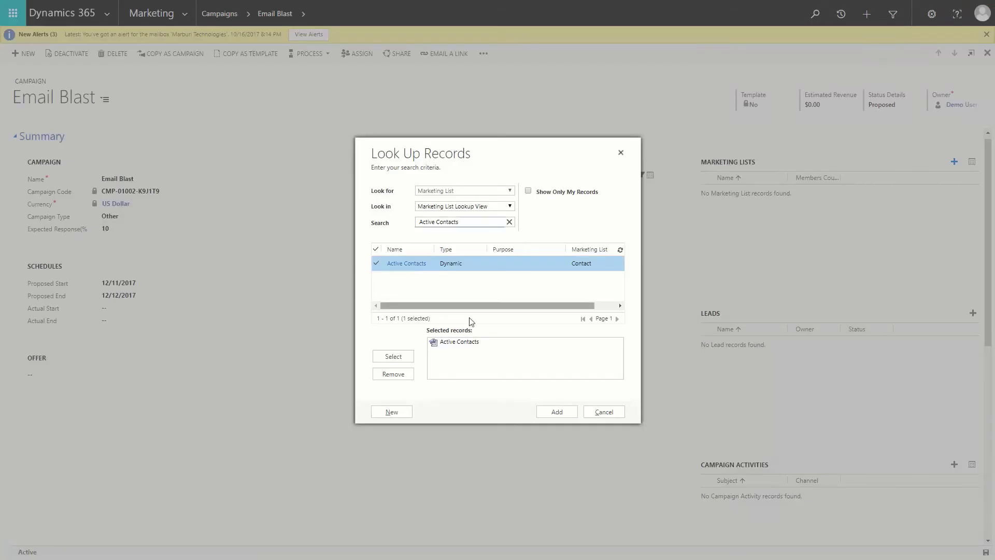
left_click(461, 344)
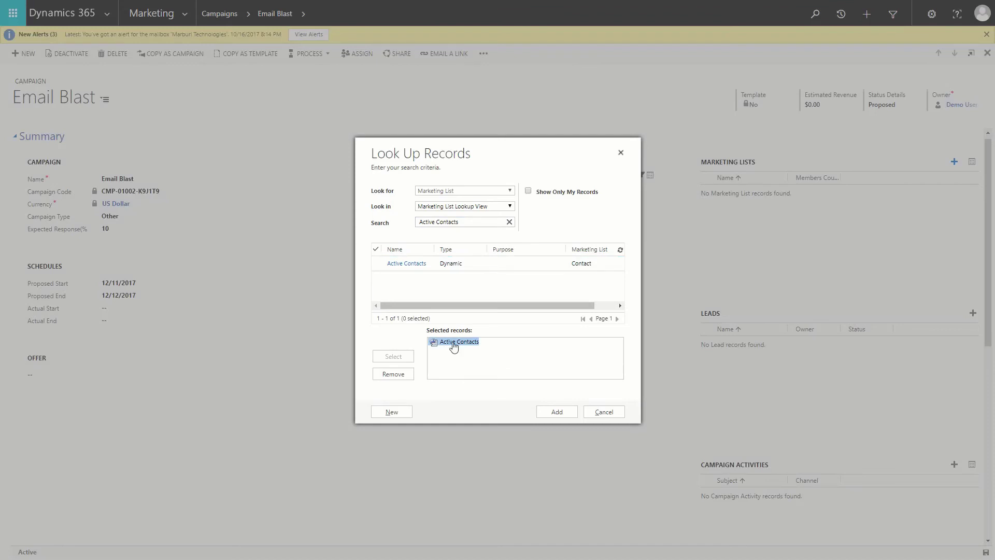
left_click(411, 265)
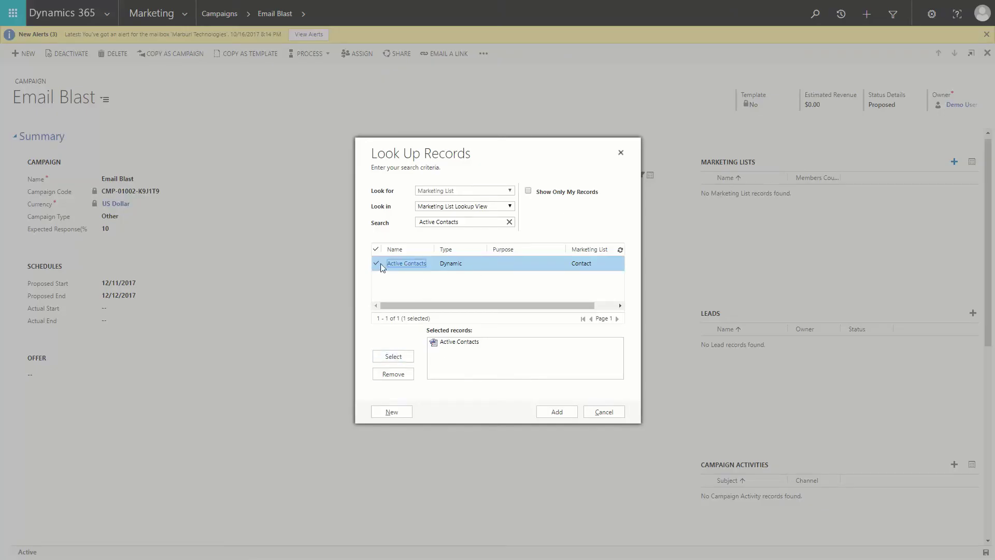
left_click(390, 355)
left_click(450, 343)
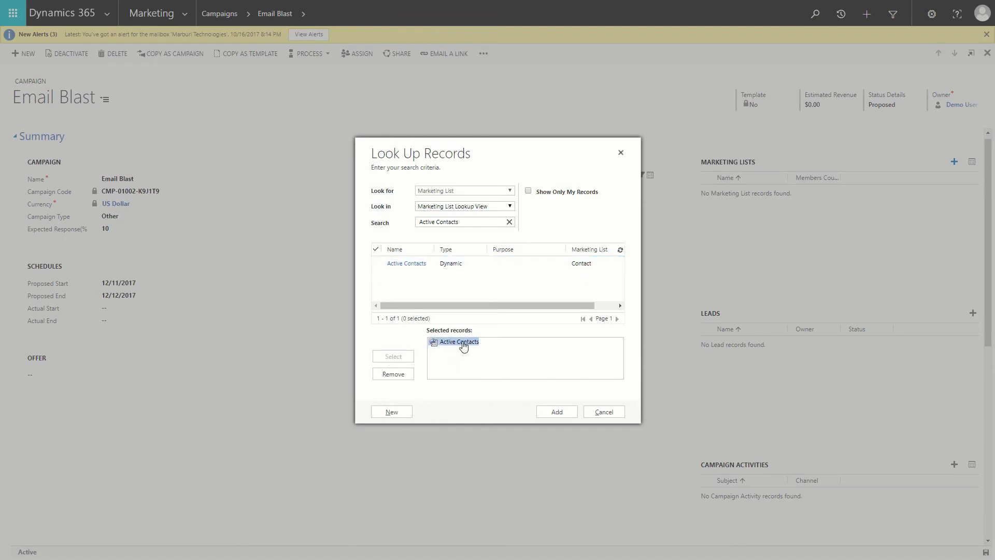
left_click(405, 375)
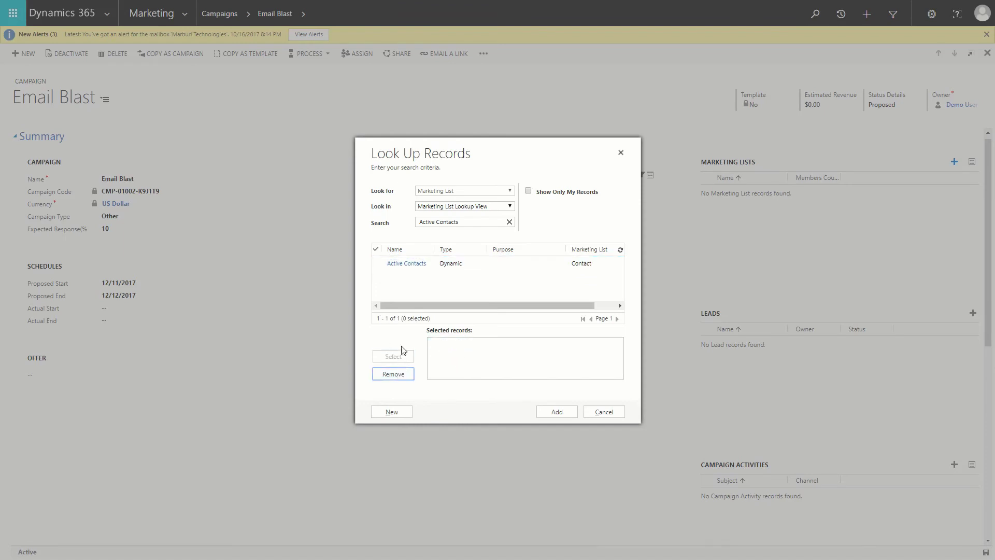
left_click(389, 266)
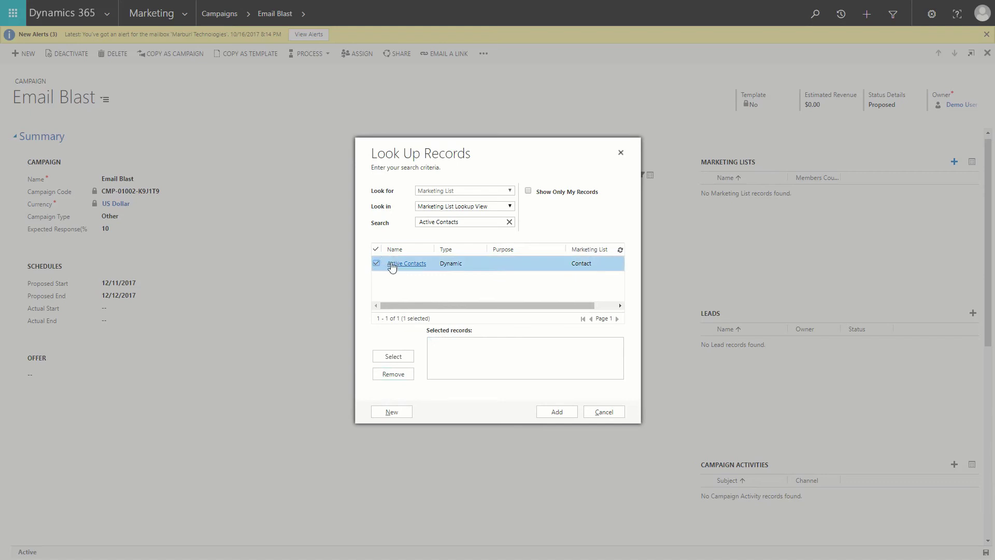
left_click(383, 356)
Step: Add Active Contacts to the campaign and undistributed activities, set status Ready To Launch, and save
left_click(557, 412)
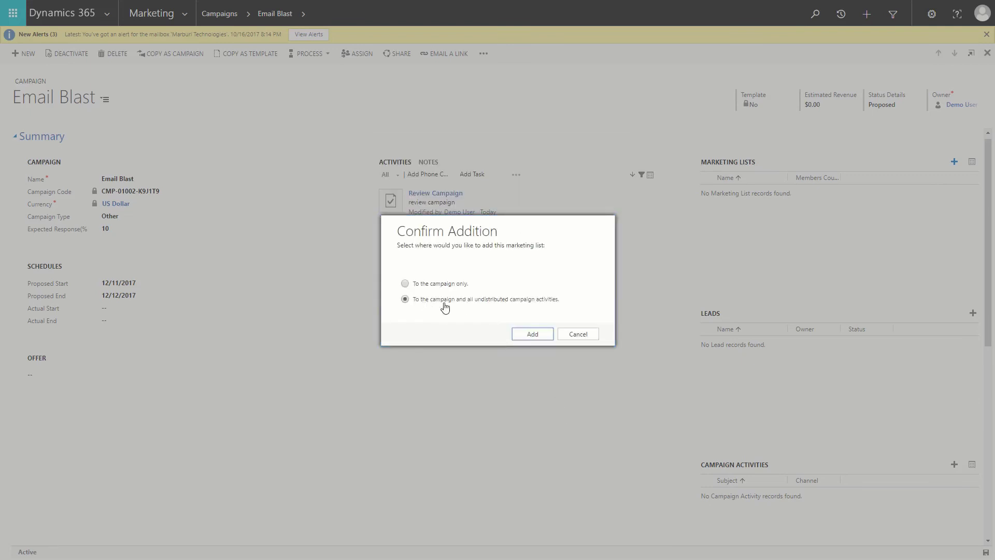
left_click(533, 334)
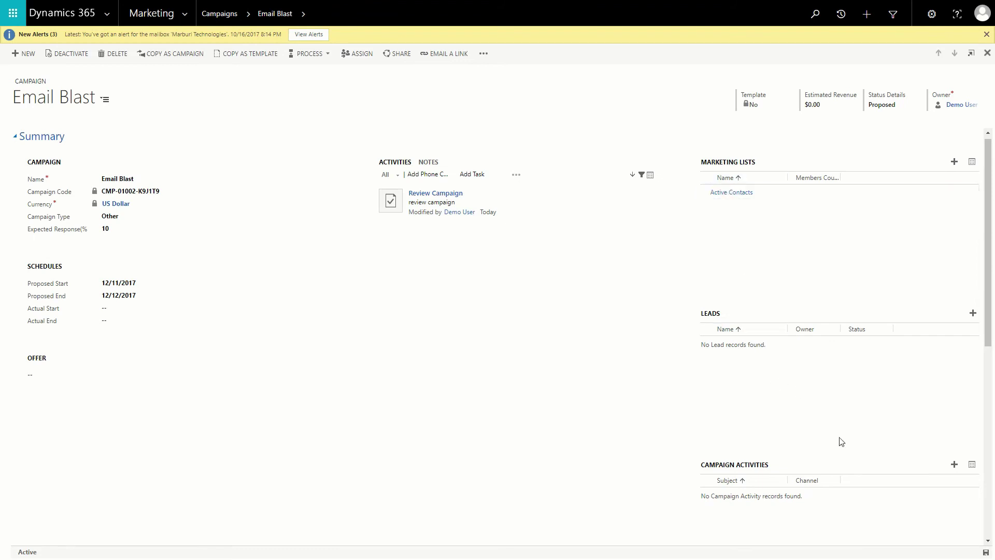
left_click(887, 105)
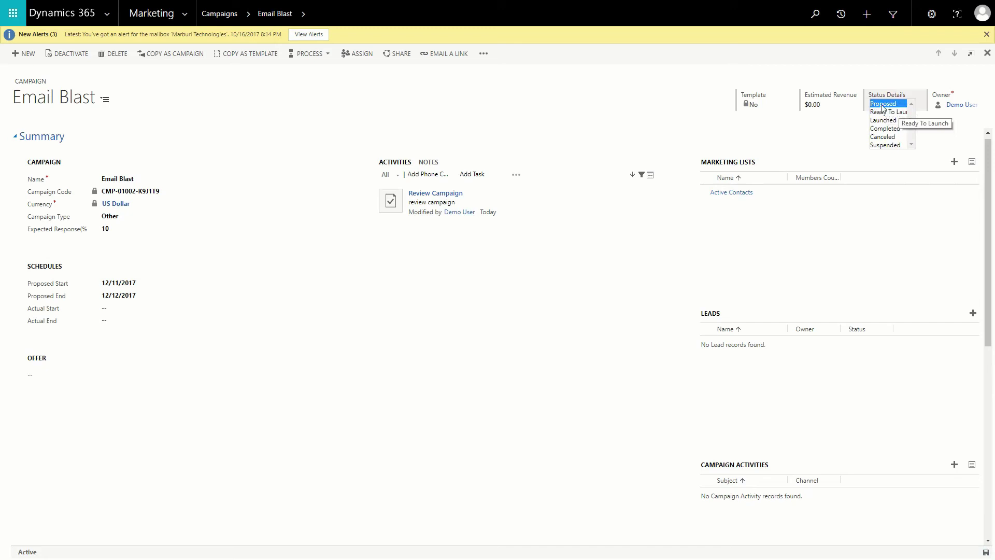
left_click(887, 113)
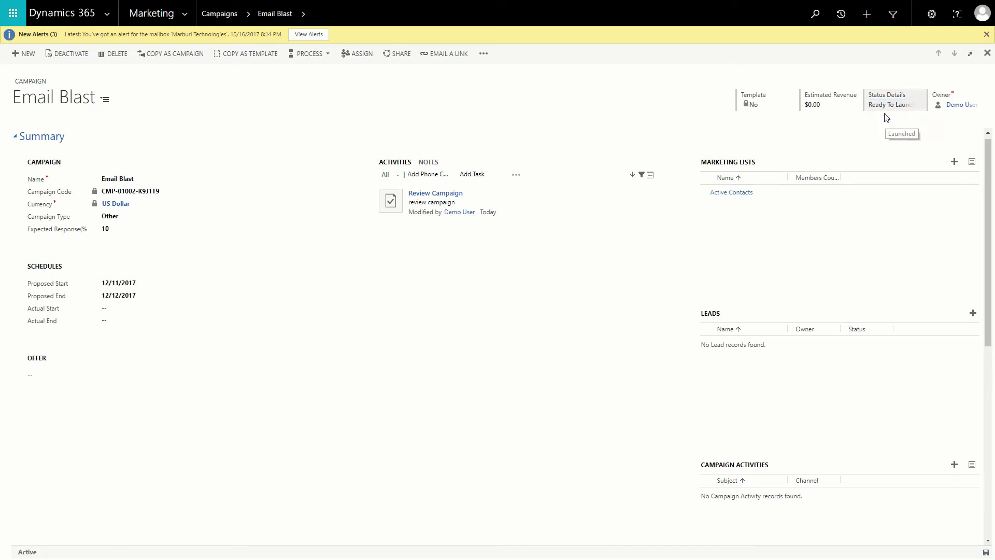
left_click(986, 553)
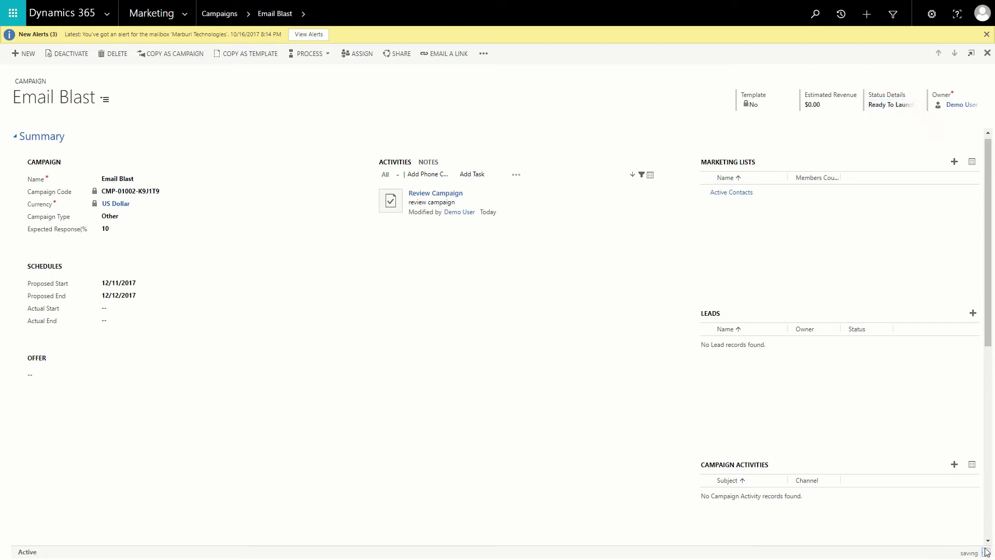
Step: Create a 'first email' campaign activity with channel Email and type Direct Initial Contact
left_click(955, 466)
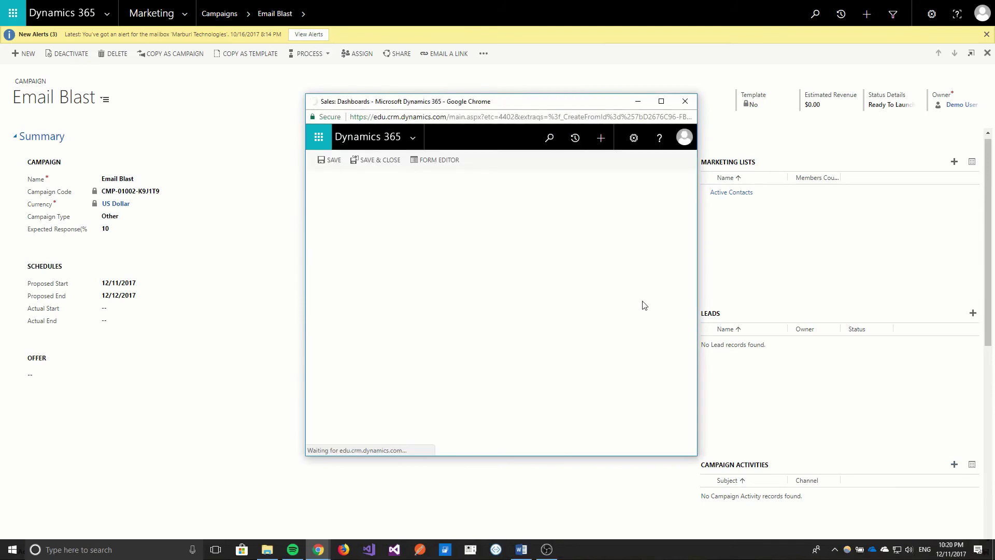
left_click(661, 101)
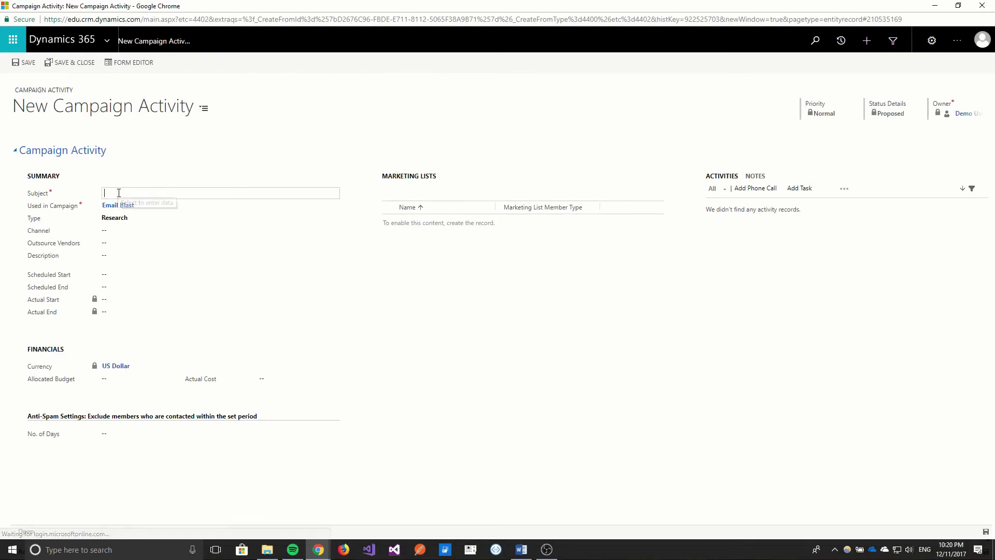
type("first email")
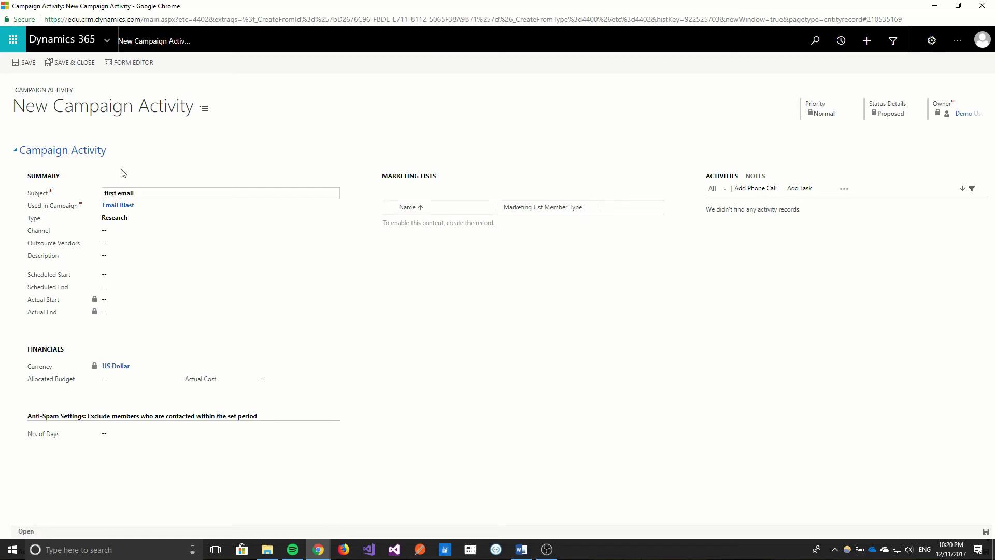
left_click(125, 229)
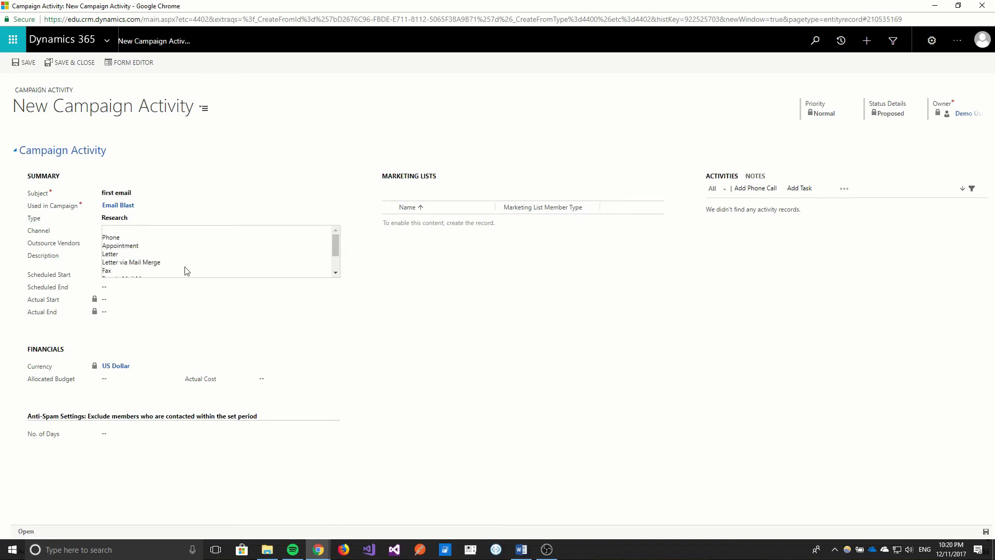
scroll(134, 261, "down", 2)
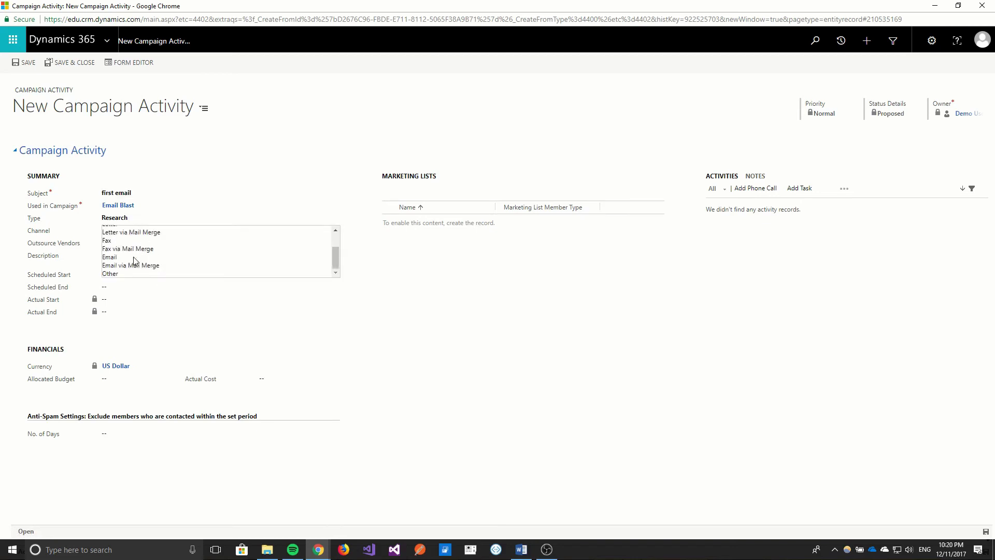
left_click(115, 257)
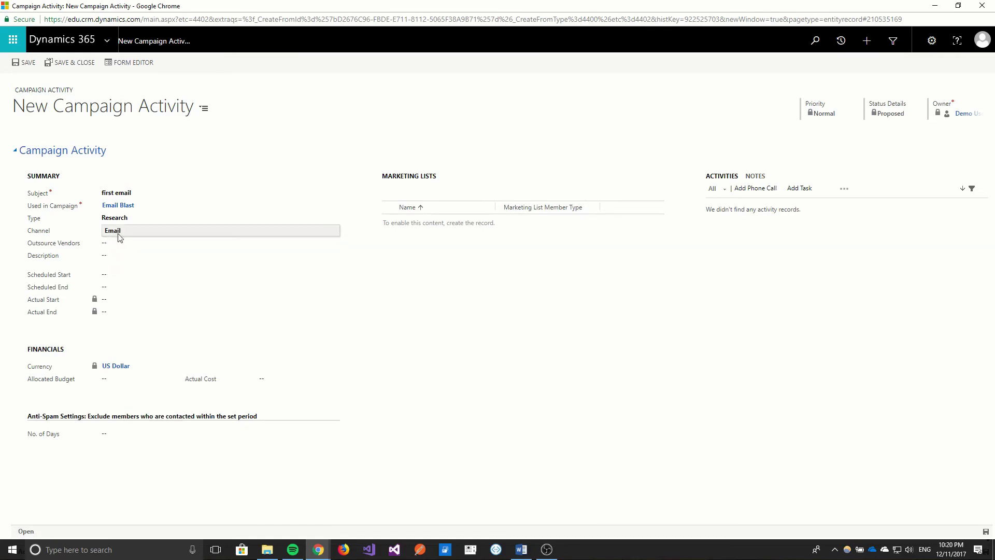
left_click(125, 219)
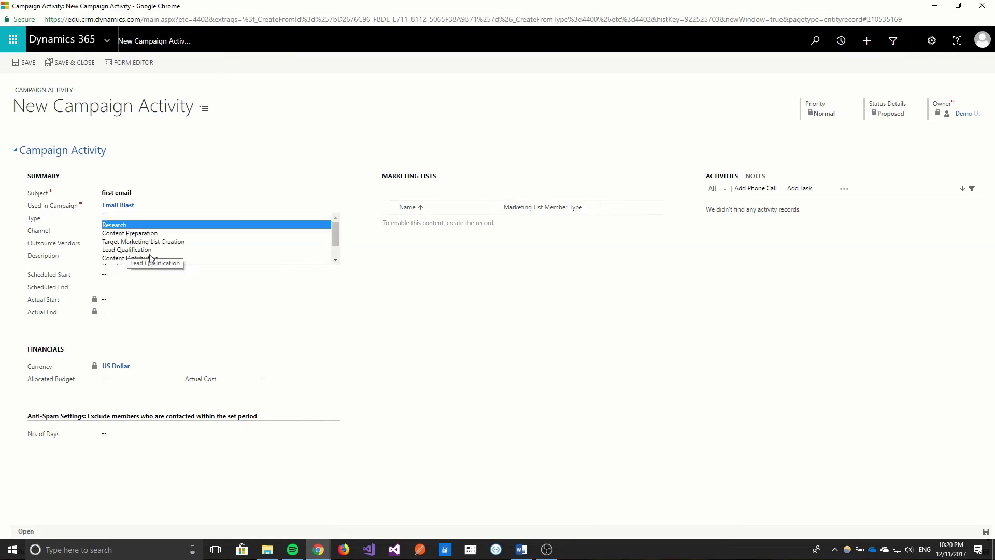
scroll(152, 256, "down", 1)
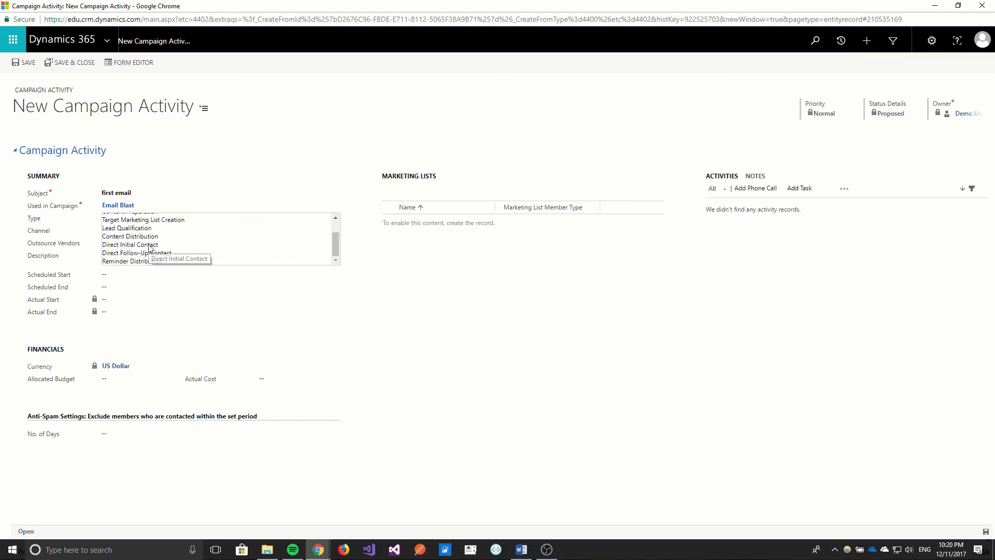
left_click(142, 245)
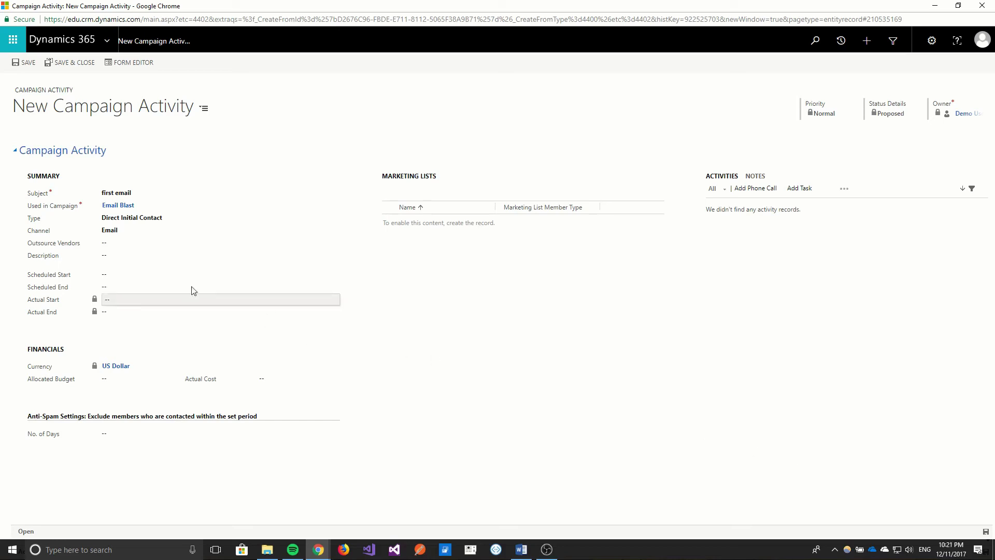
Step: Save the 'first email' campaign activity
left_click(24, 62)
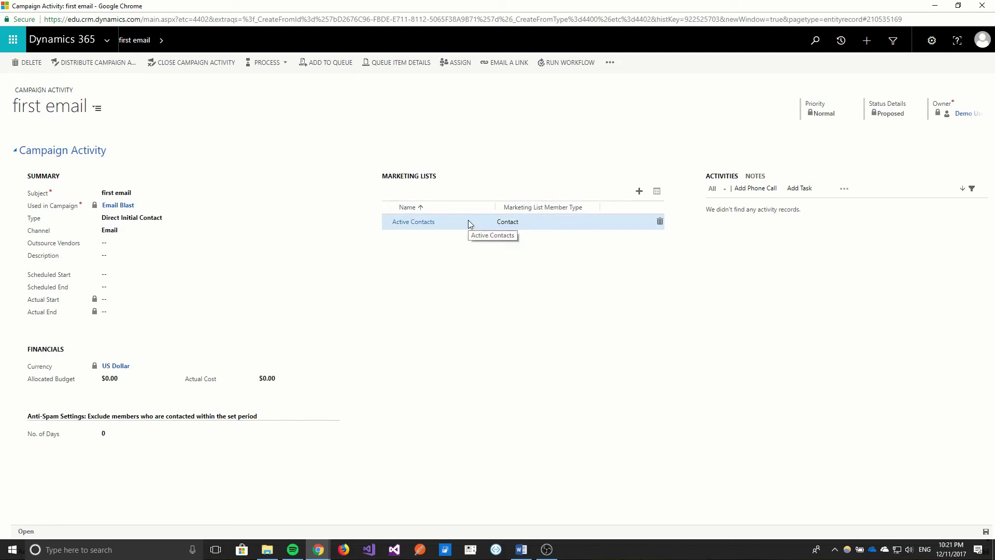
Step: Begin distributing the 'first email' activity and set the suggested user as sender
left_click(96, 64)
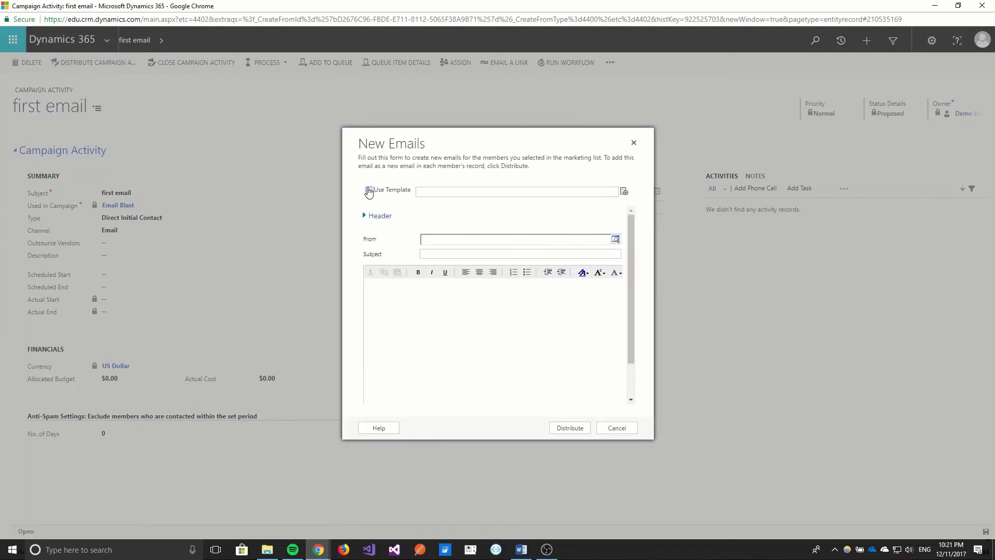
left_click(434, 239)
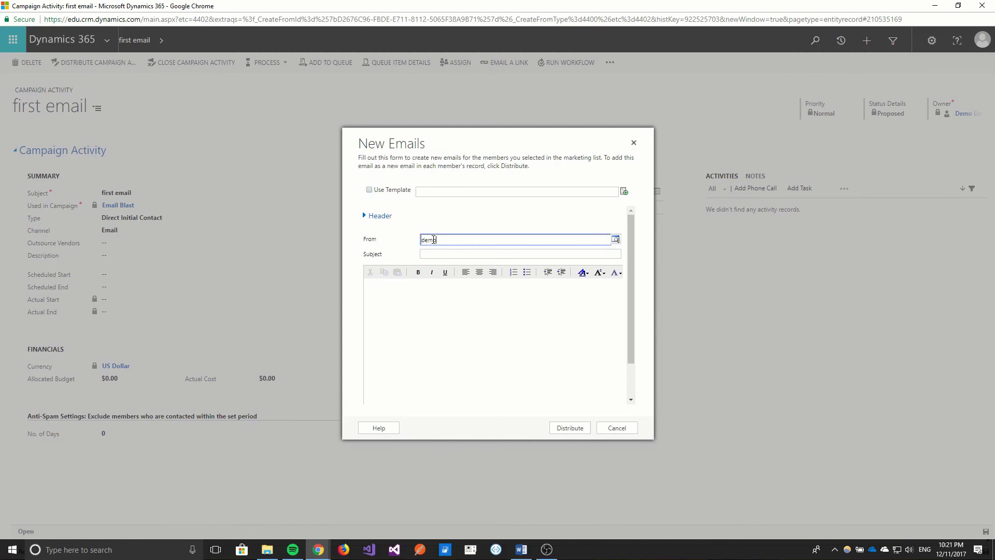
type("demo")
left_click(469, 253)
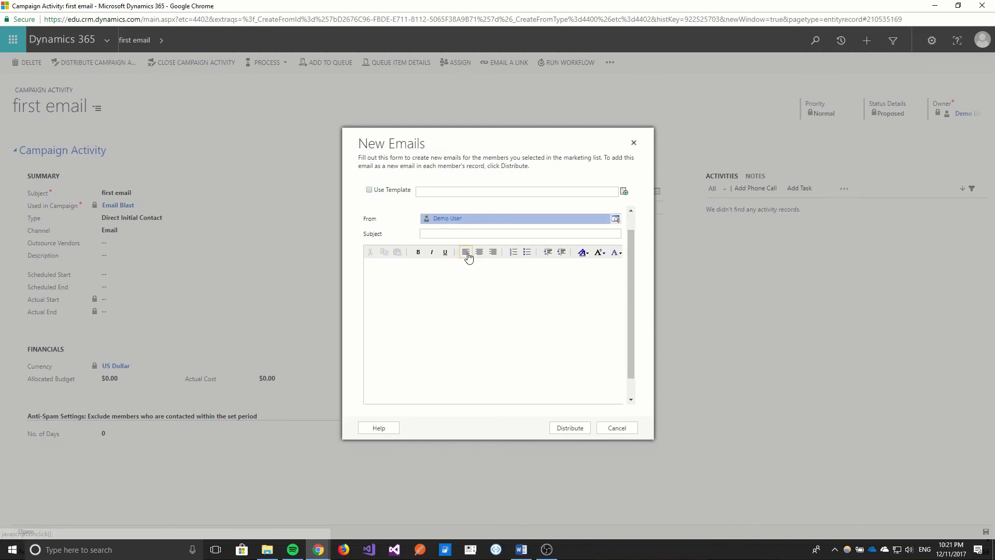
Step: Enter the First Email Blast subject and body, then cancel without distributing
left_click(456, 233)
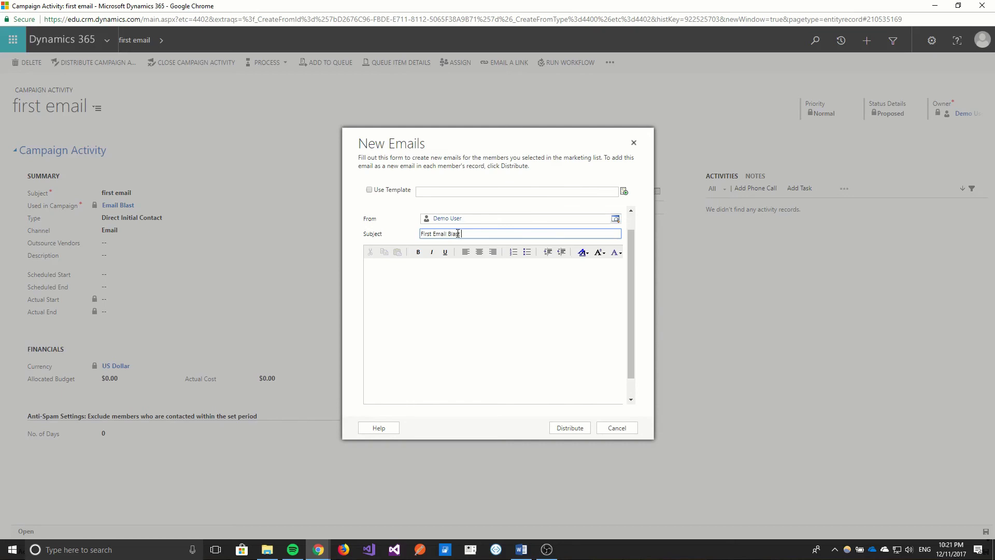
left_click(469, 287)
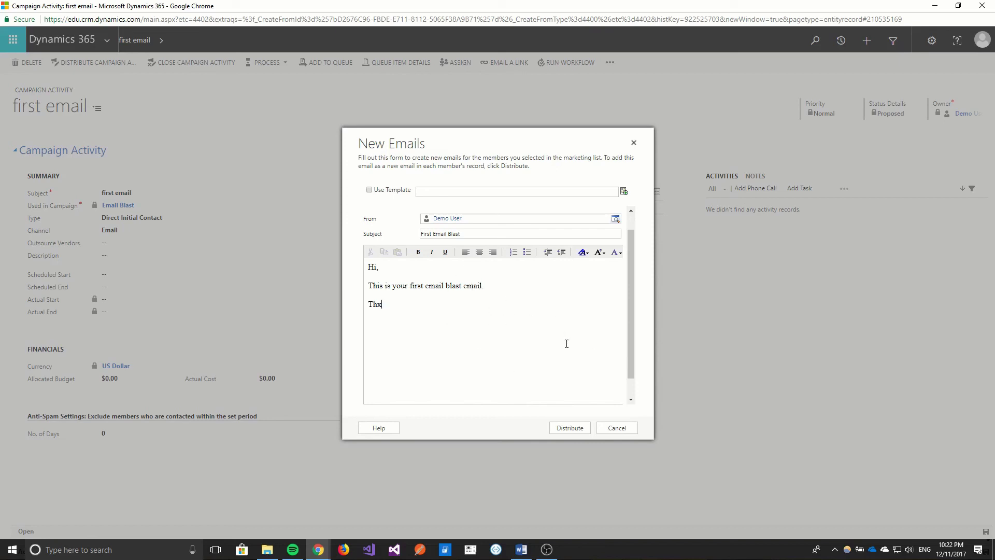
left_click(576, 428)
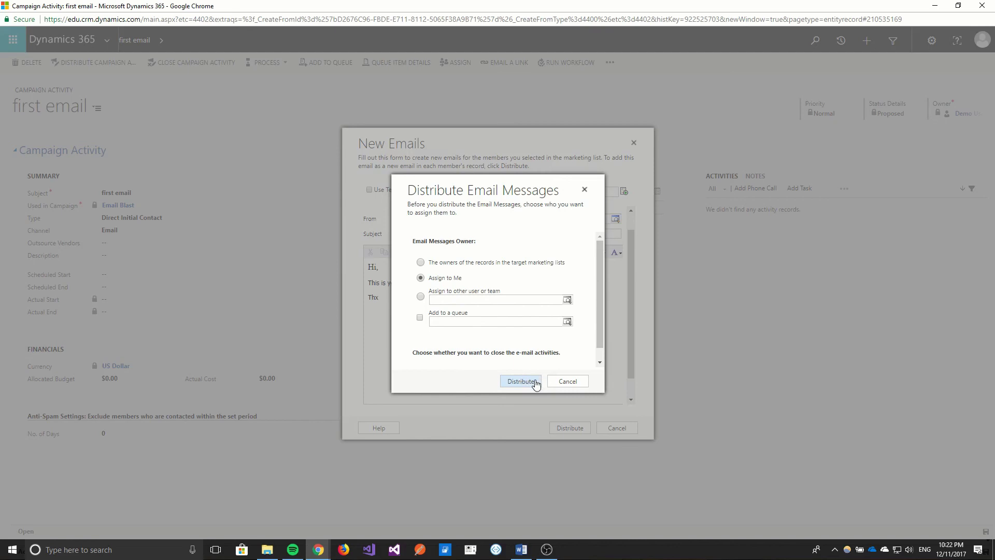
left_click(568, 380)
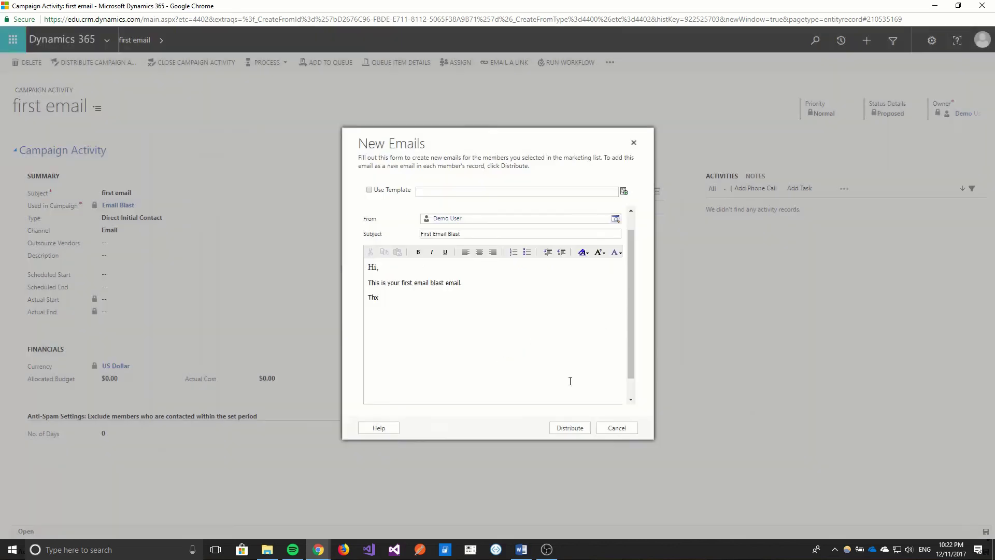
left_click(617, 430)
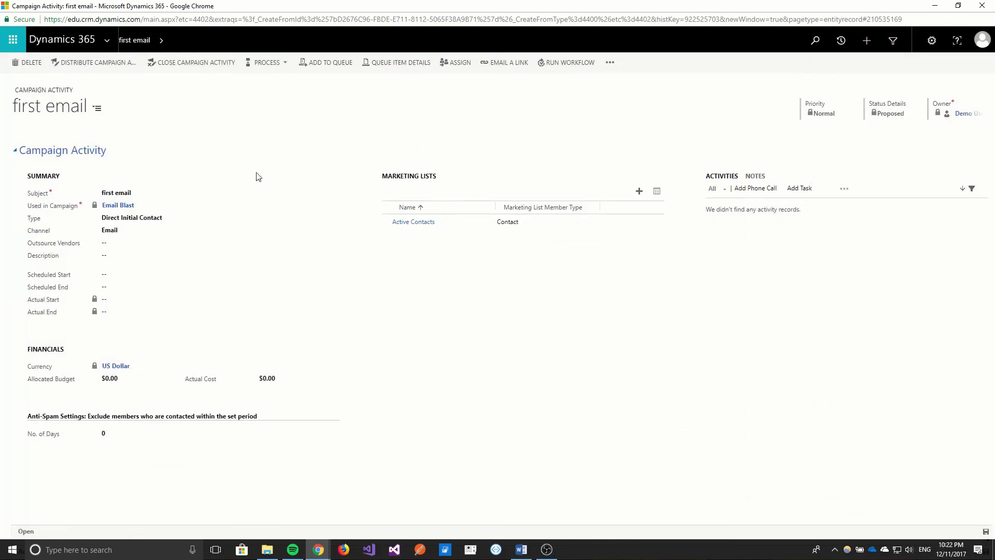
Step: Set Email Blast's Status Details to Completed, save, and review its 'first email' activity
left_click(125, 206)
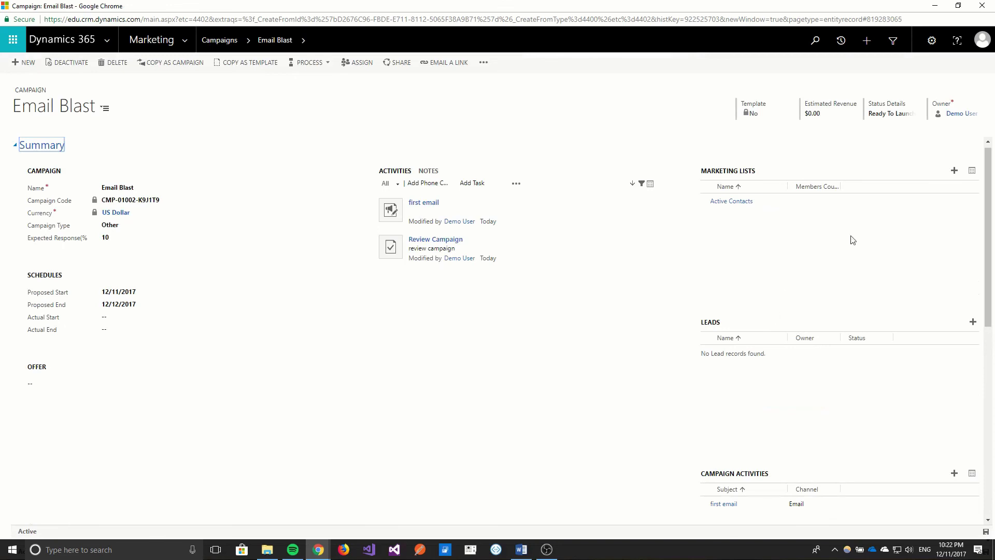
left_click(889, 115)
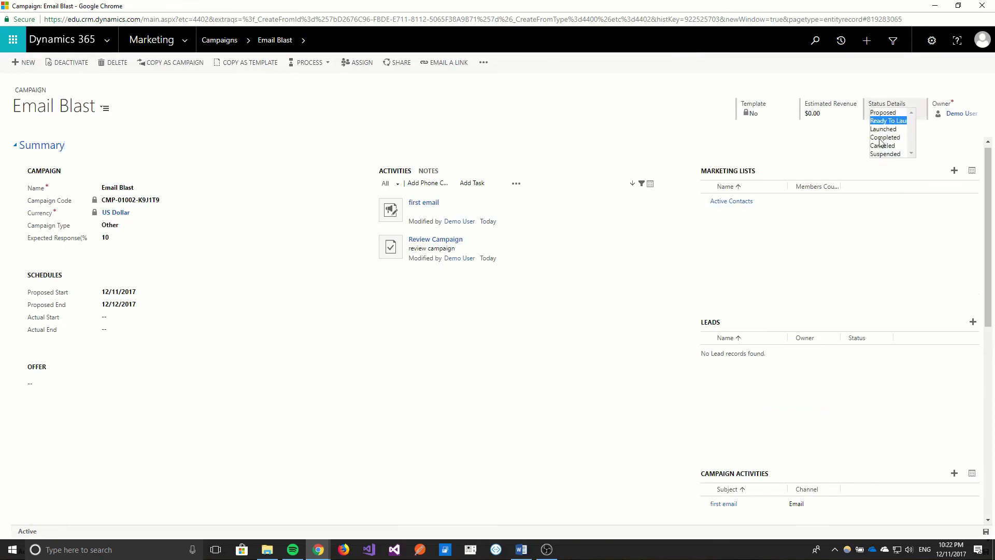
left_click(885, 138)
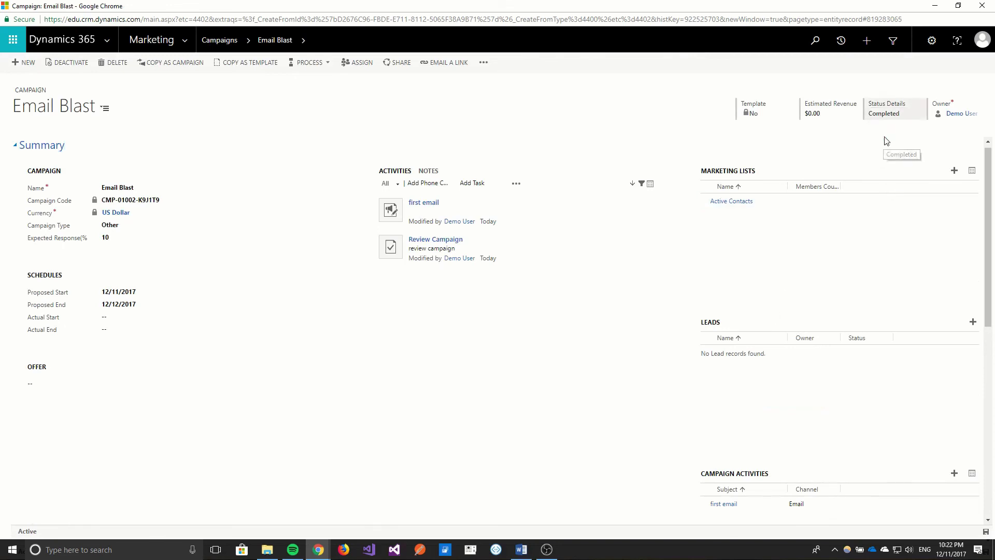
left_click(985, 533)
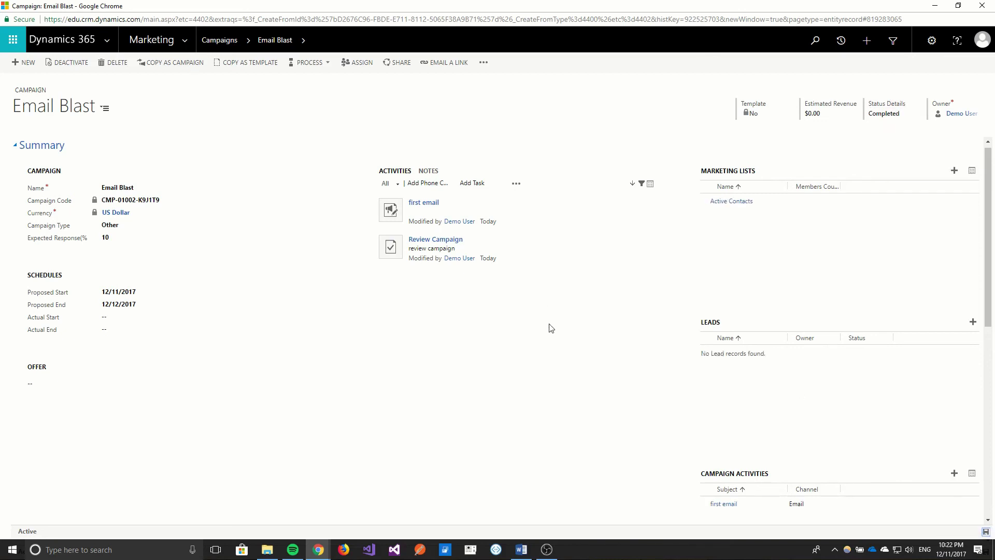
scroll(614, 340, "down", 2)
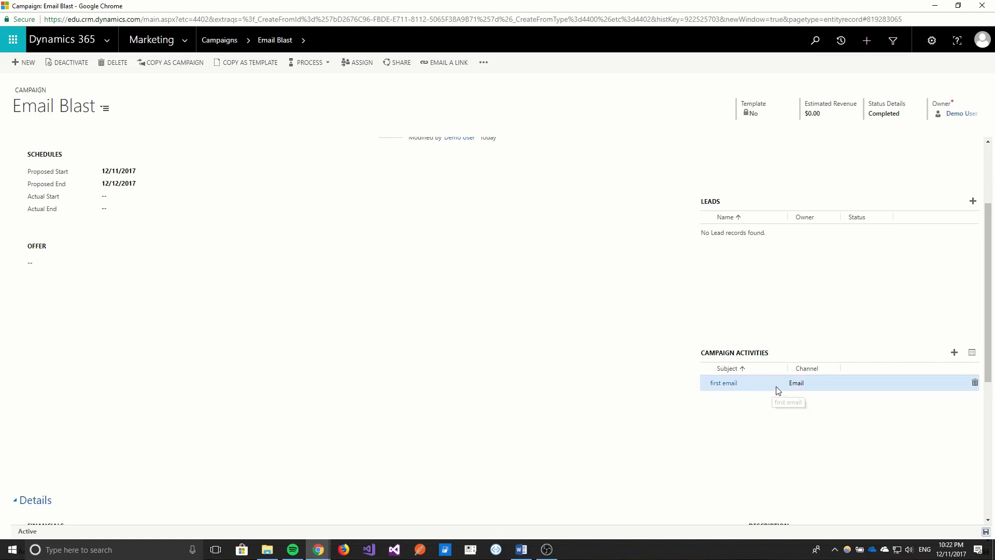
scroll(451, 308, "down", 3)
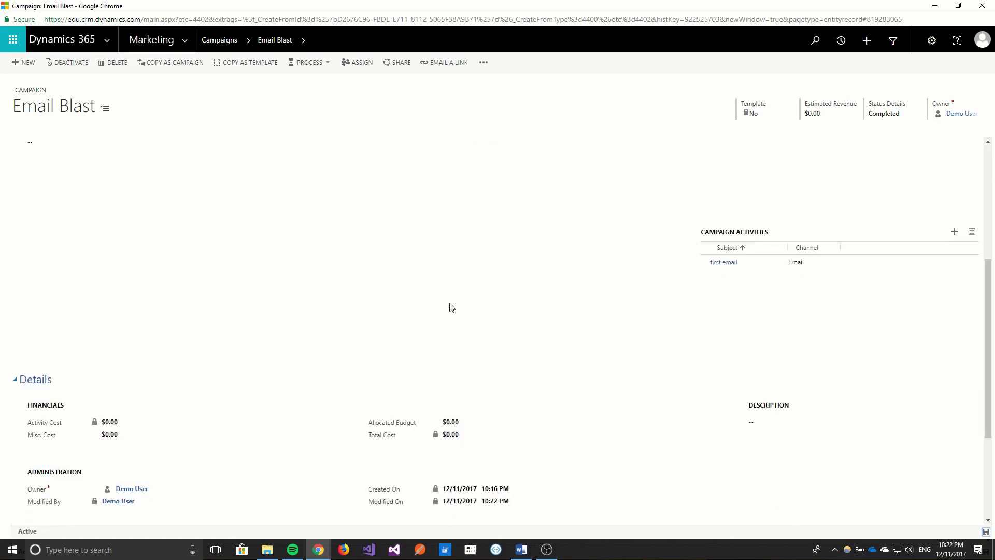
scroll(453, 306, "down", 2)
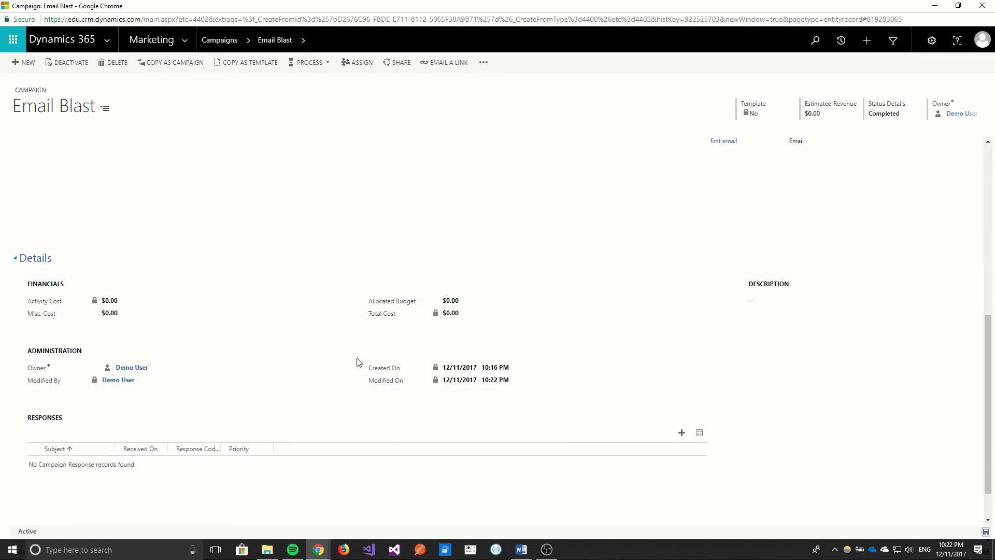
scroll(767, 371, "down", 1)
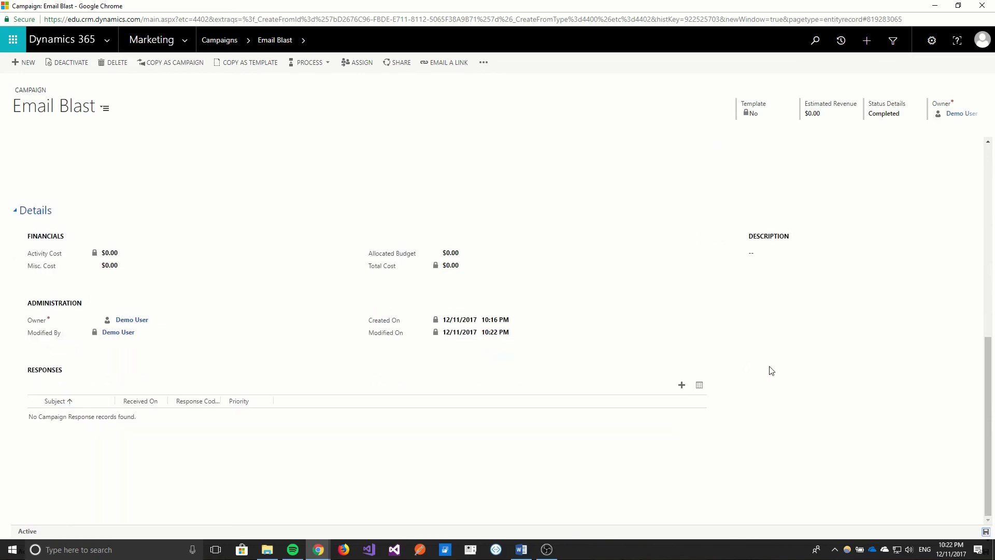